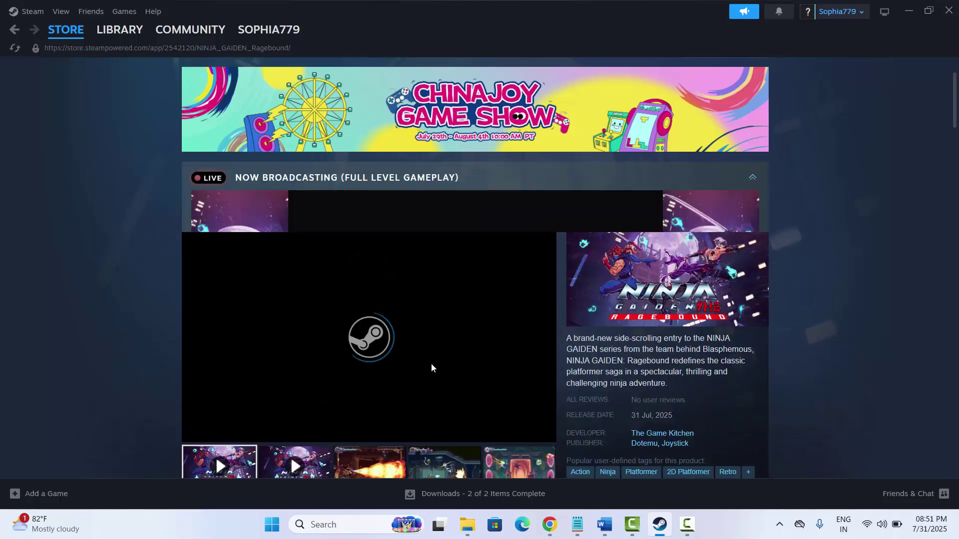
scroll(431, 368, "down", 5)
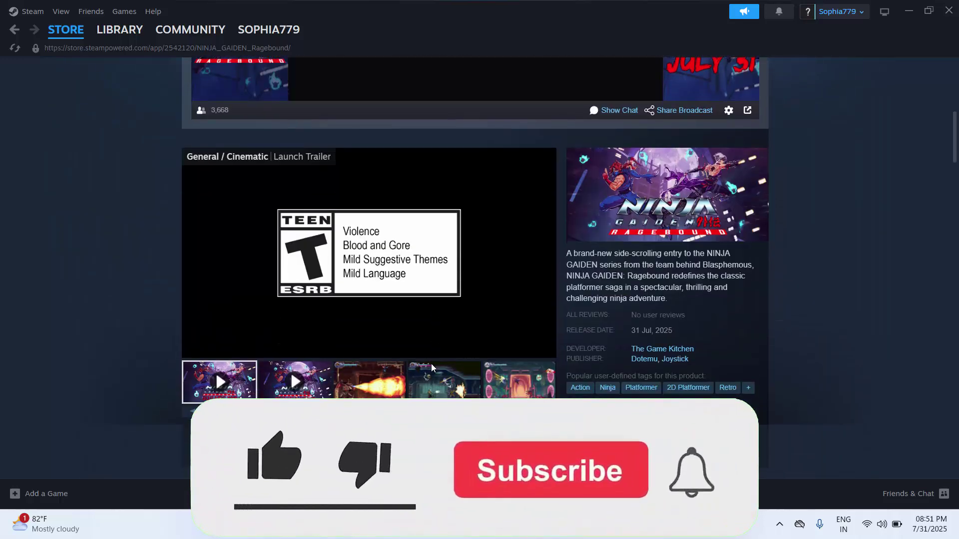
scroll(398, 352, "down", 1)
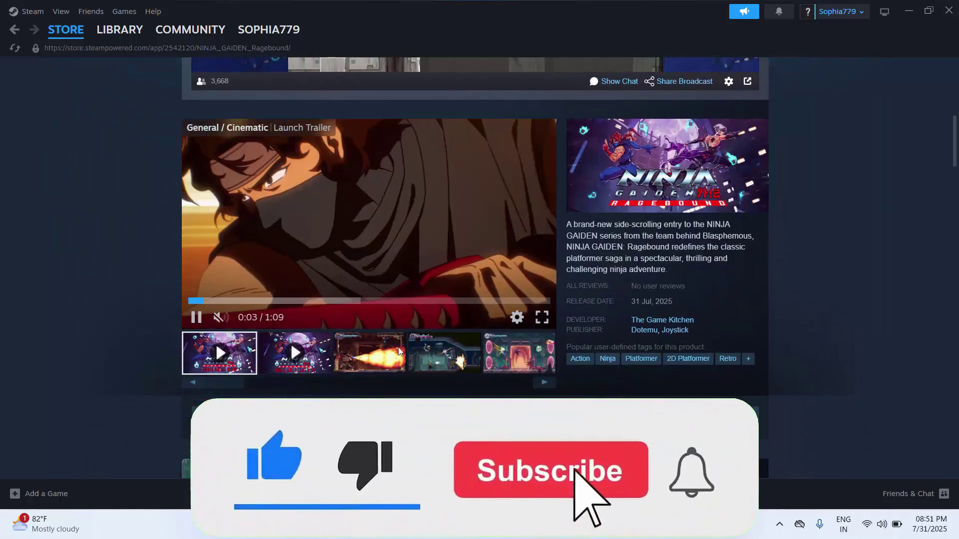
scroll(397, 347, "down", 3)
scroll(397, 347, "up", 5)
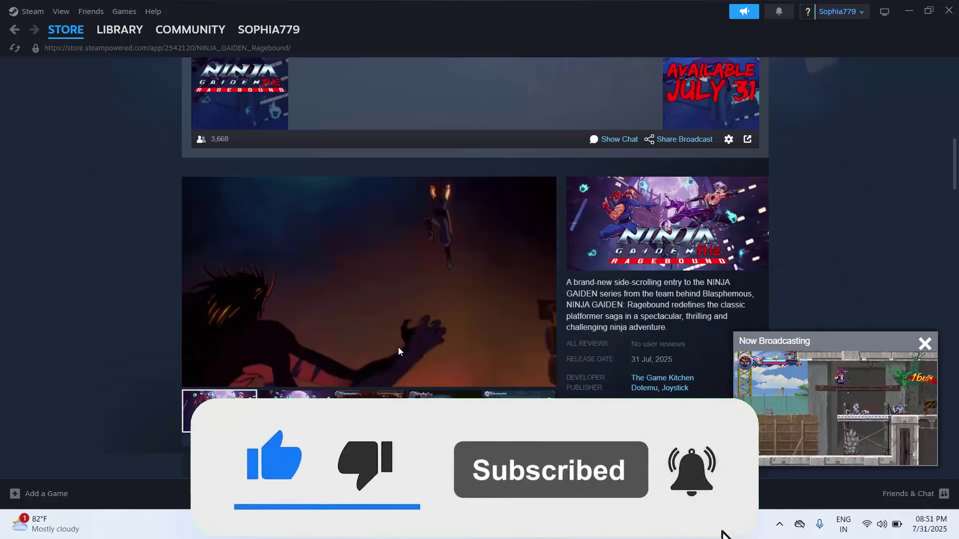
scroll(397, 346, "down", 3)
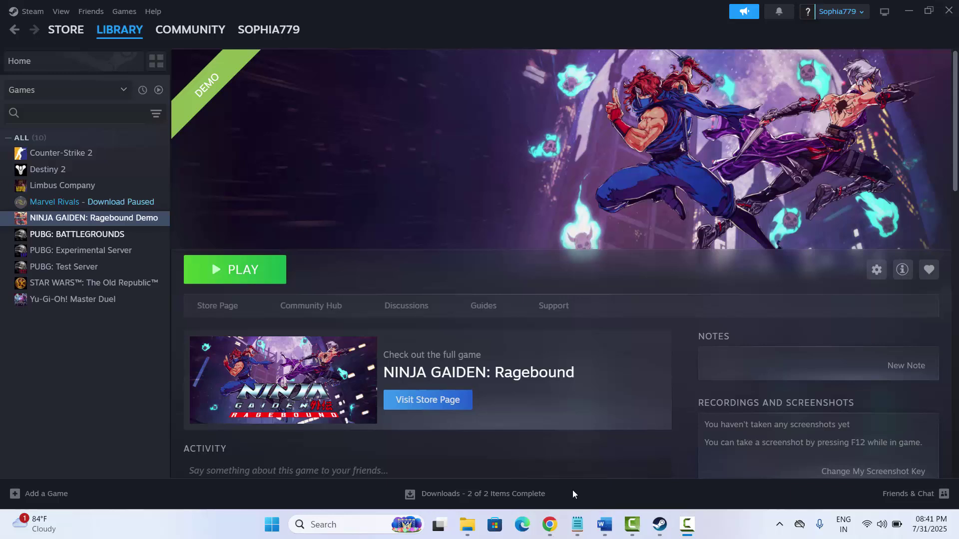
Bring up the computer's power options with the Restart choice, and dismiss them without restarting
left_click(273, 525)
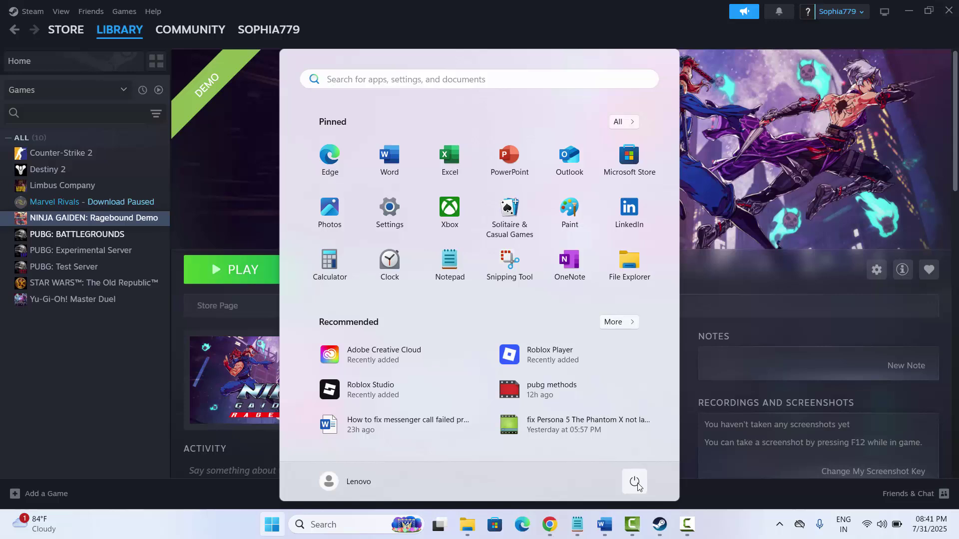
left_click(635, 482)
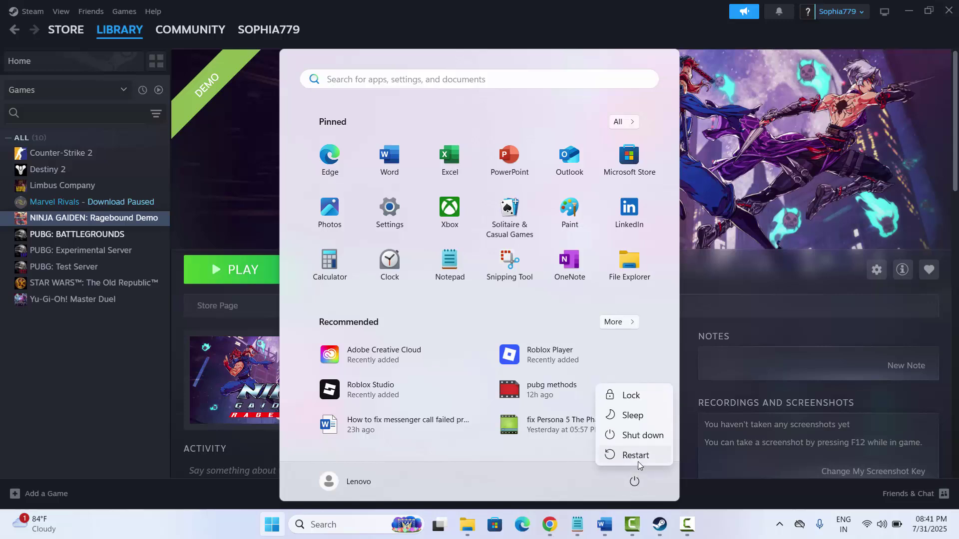
key("Escape")
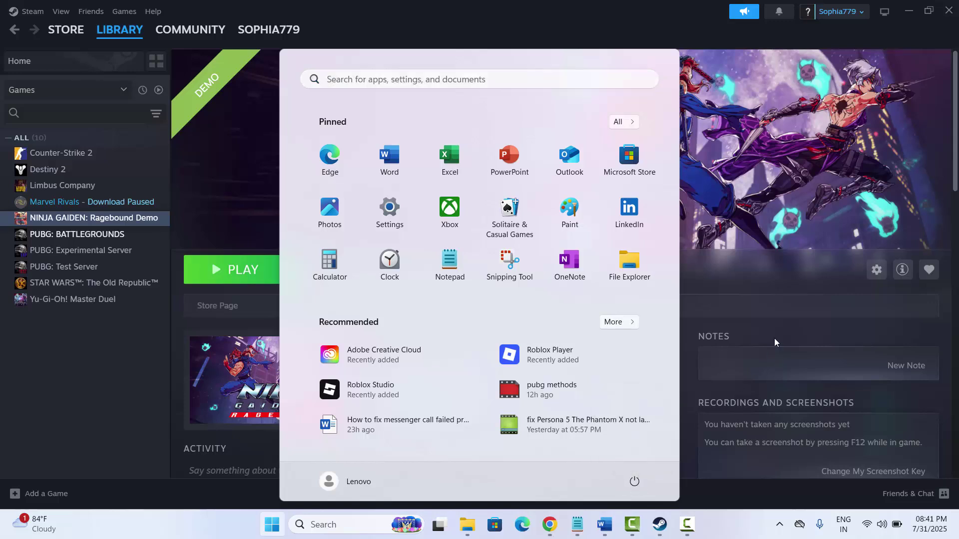
left_click(774, 342)
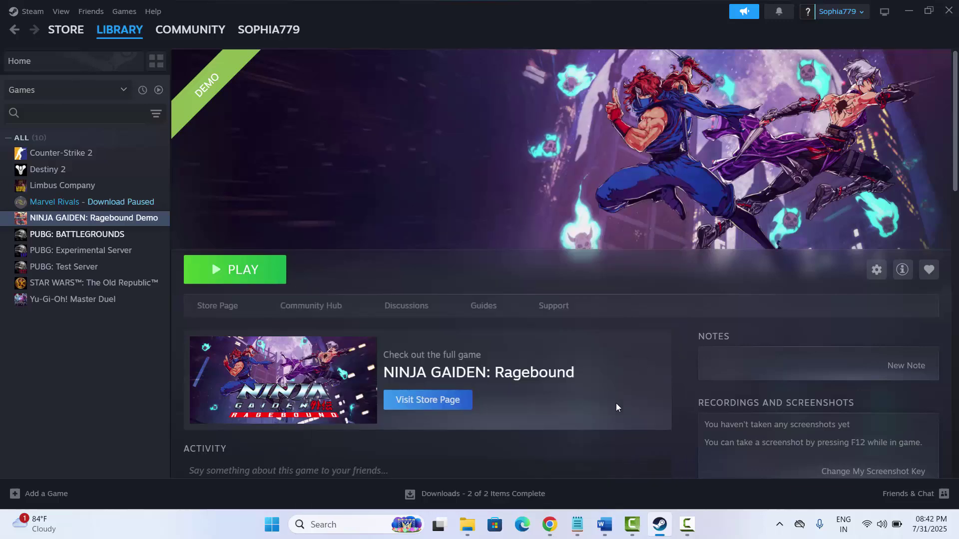
Check the list of fix methods in the Word document Document1 and return to Steam
mouse_move(605, 525)
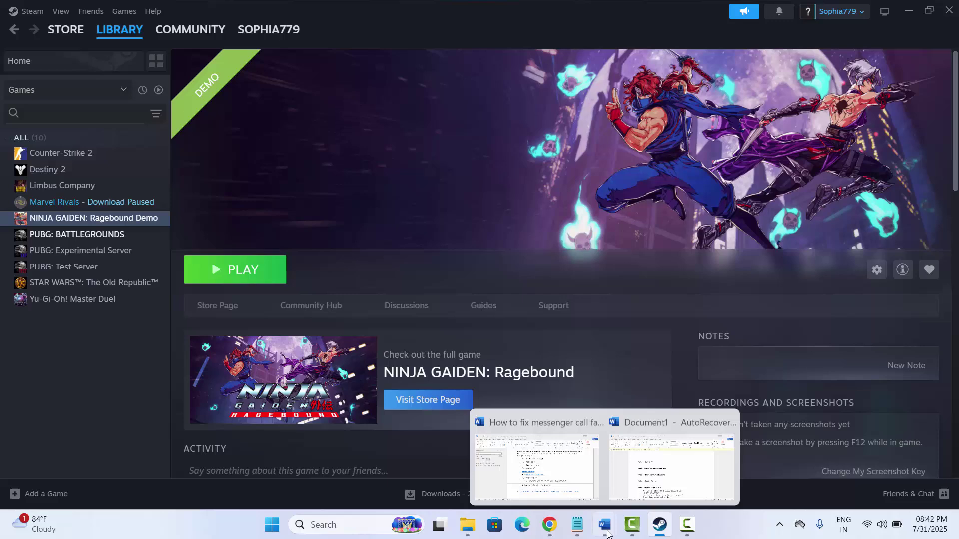
left_click(652, 484)
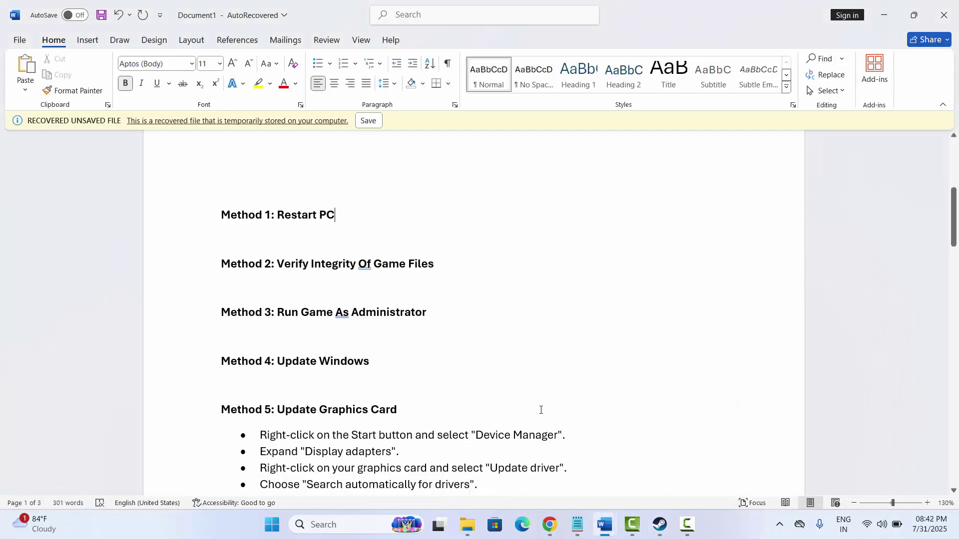
left_click(659, 524)
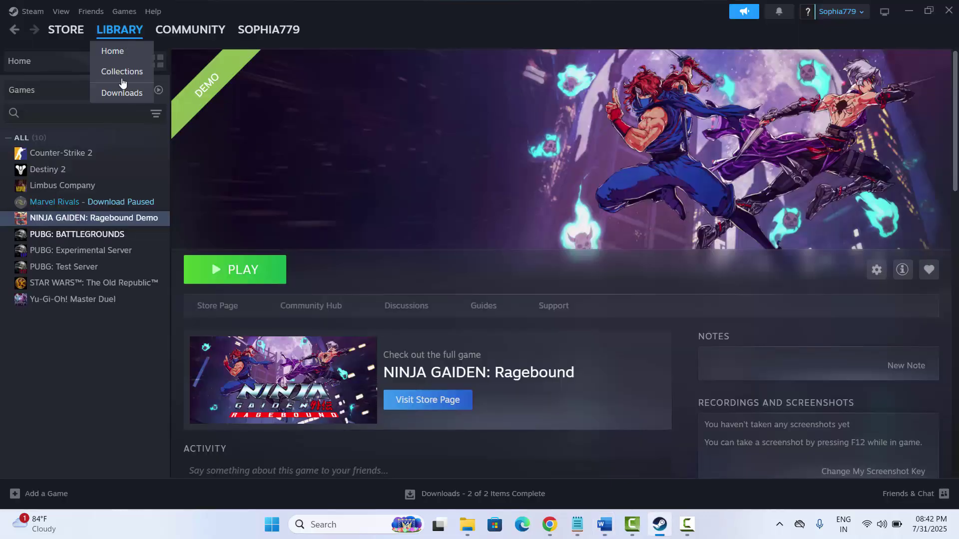
View the Installed Files properties of NINJA GAIDEN: Ragebound Demo, where file integrity can be verified, and close them
right_click(116, 220)
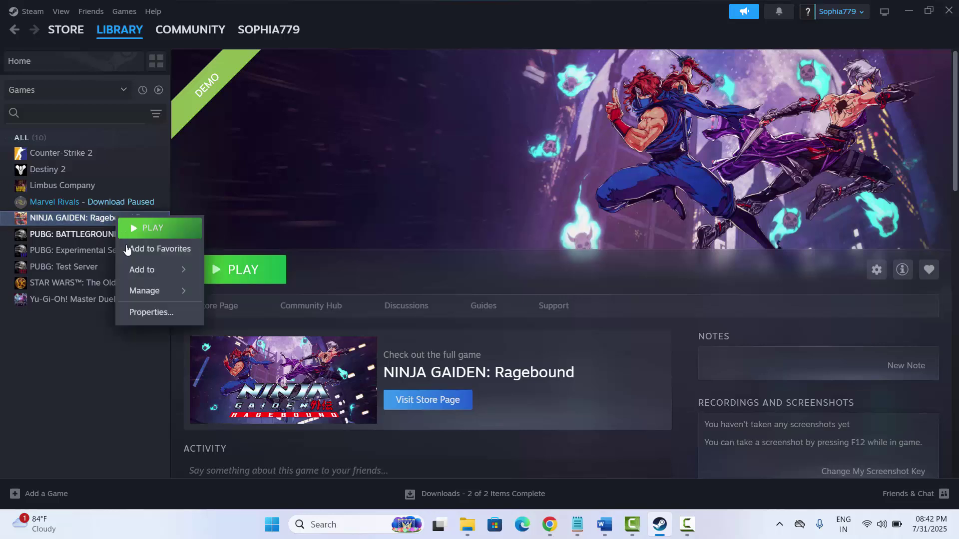
left_click(152, 313)
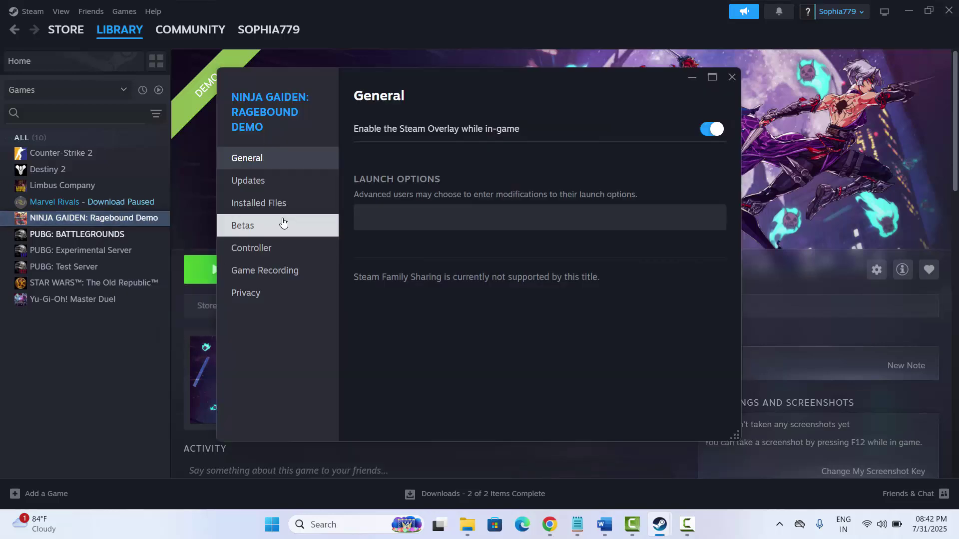
left_click(280, 207)
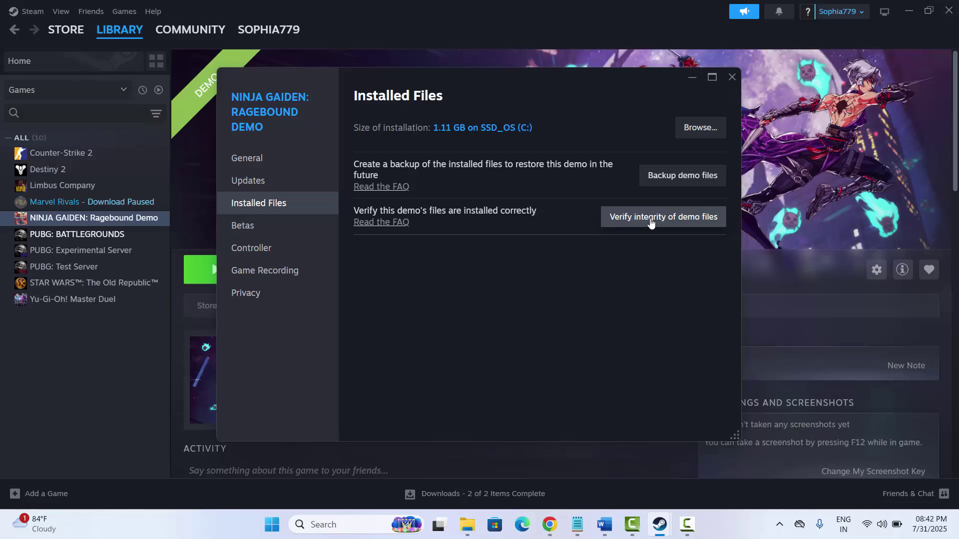
left_click(730, 79)
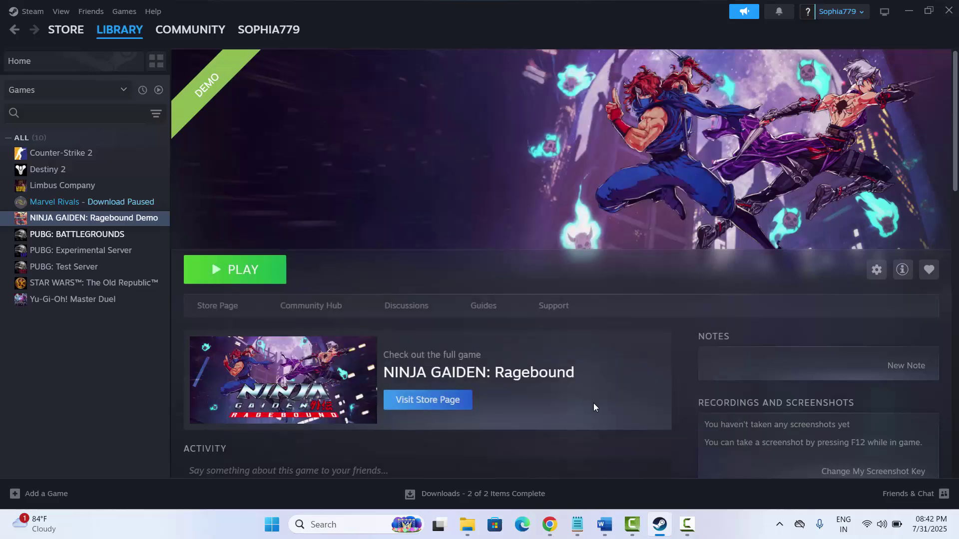
Consult the Word list of methods for the next fix and switch back to the Steam library
left_click(659, 524)
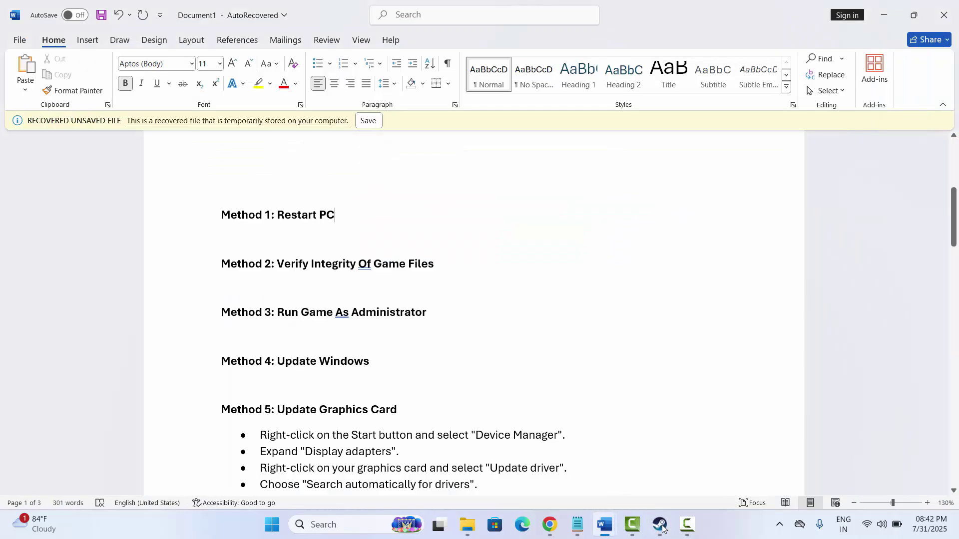
left_click(326, 292)
left_click(659, 524)
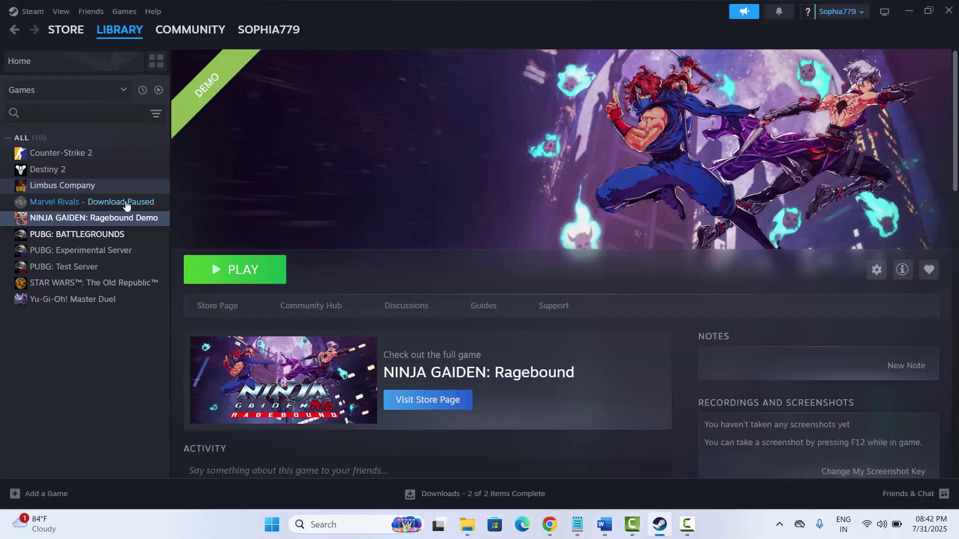
Open the installation folder of NINJA GAIDEN: Ragebound Demo from its Installed Files properties in Steam
right_click(116, 221)
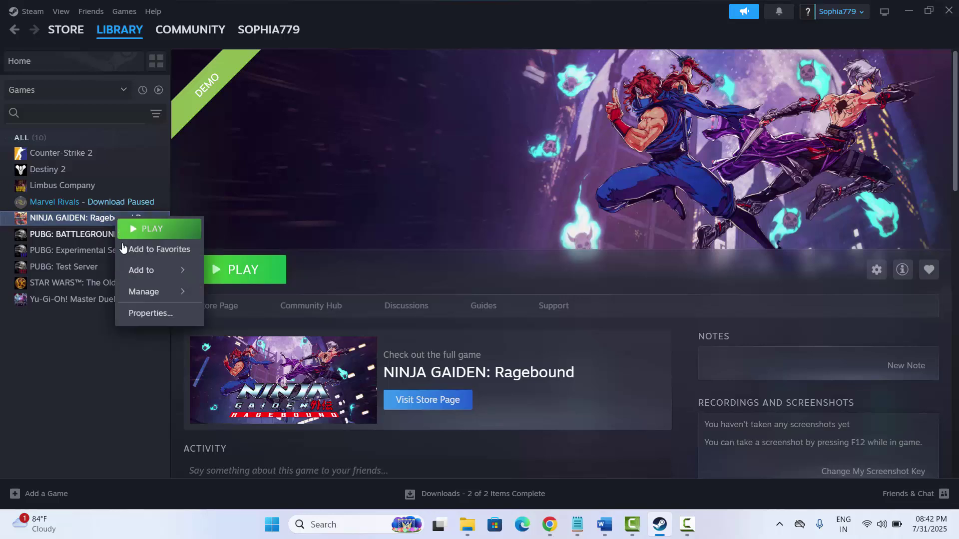
left_click(144, 317)
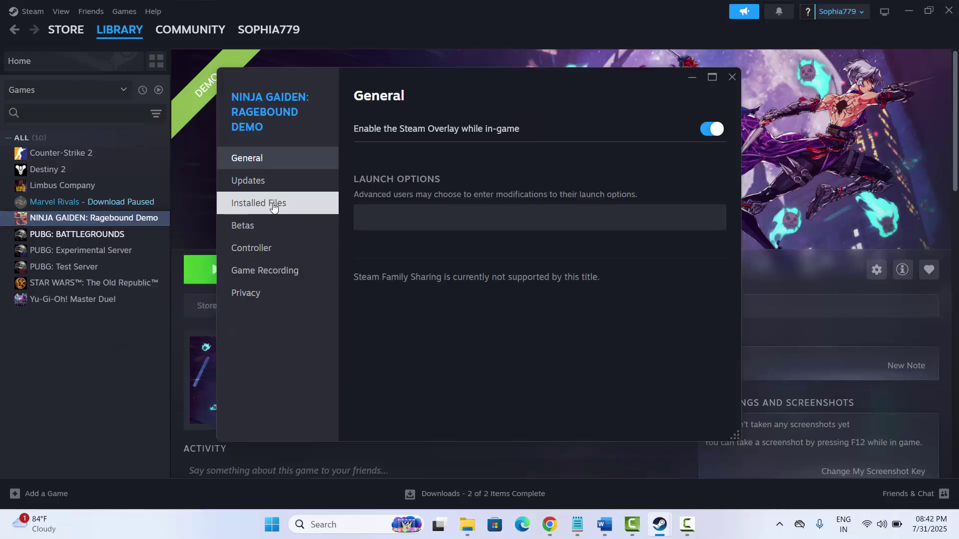
left_click(272, 204)
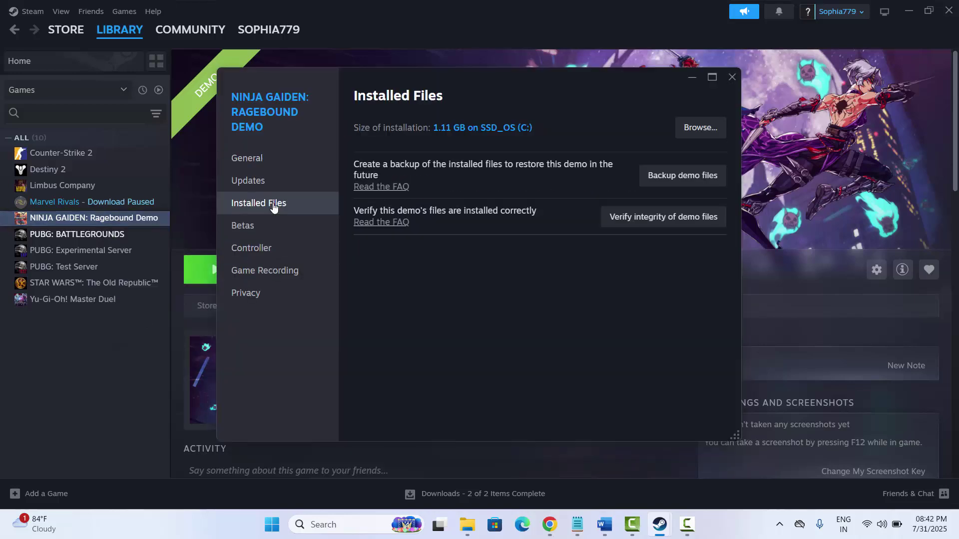
left_click(701, 140)
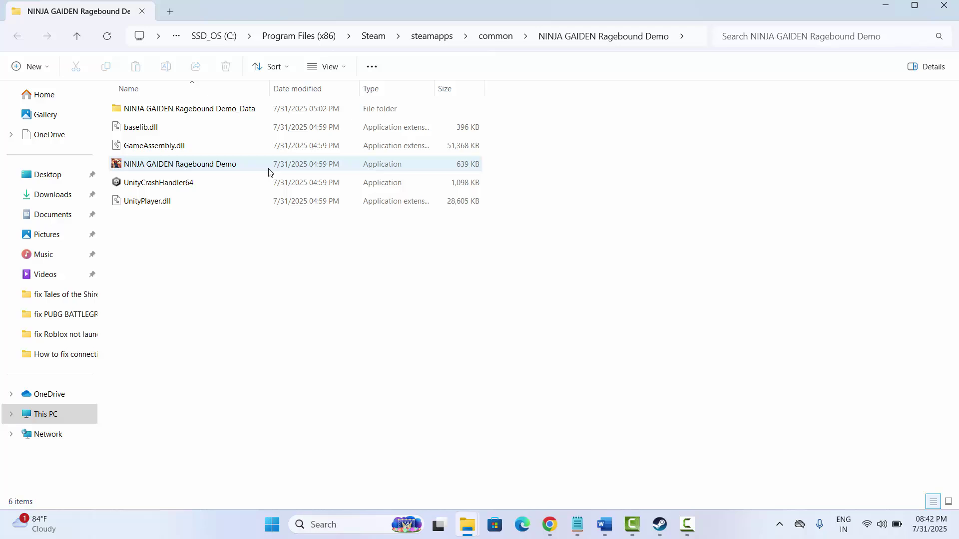
Select running as administrator and Windows 8 compatibility mode for the NINJA GAIDEN Ragebound Demo application, and close its properties without applying
left_click(216, 168)
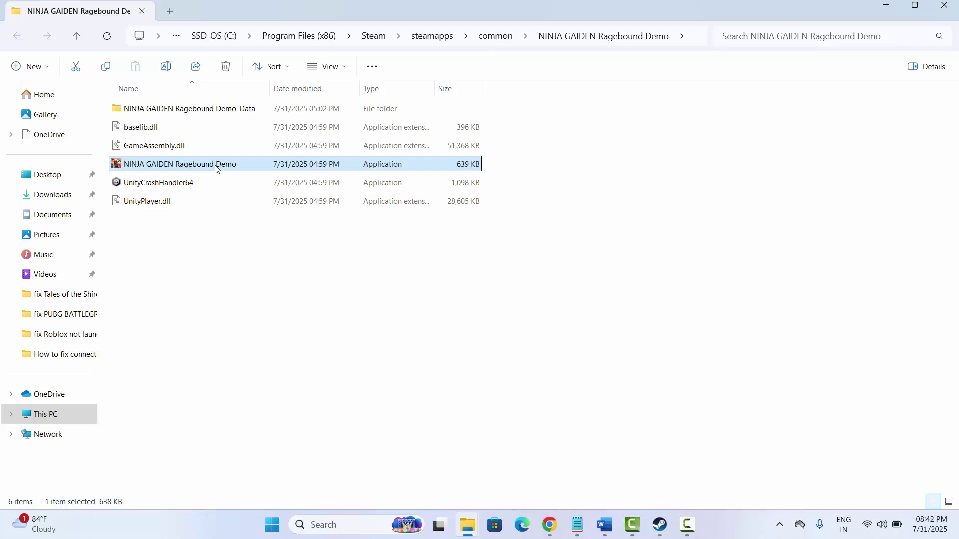
right_click(215, 168)
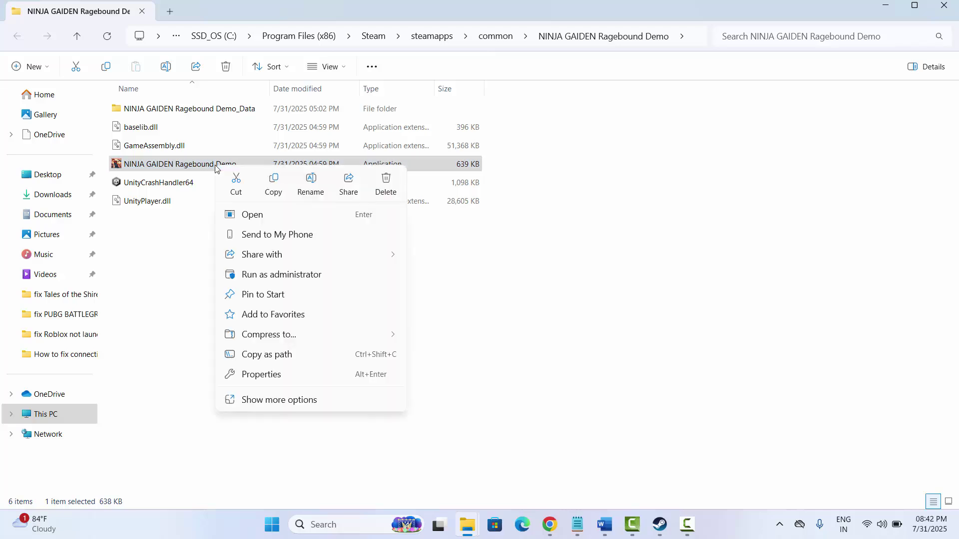
left_click(273, 375)
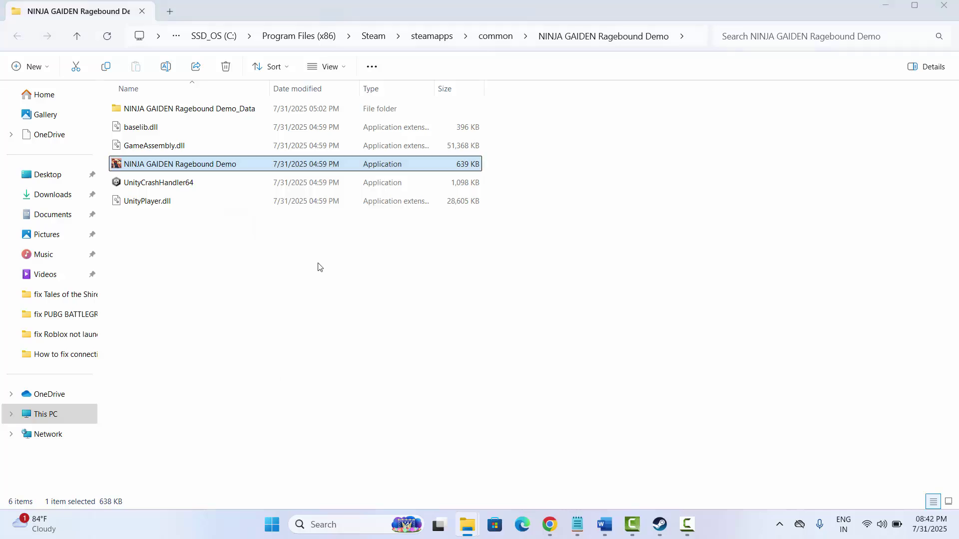
left_click(313, 198)
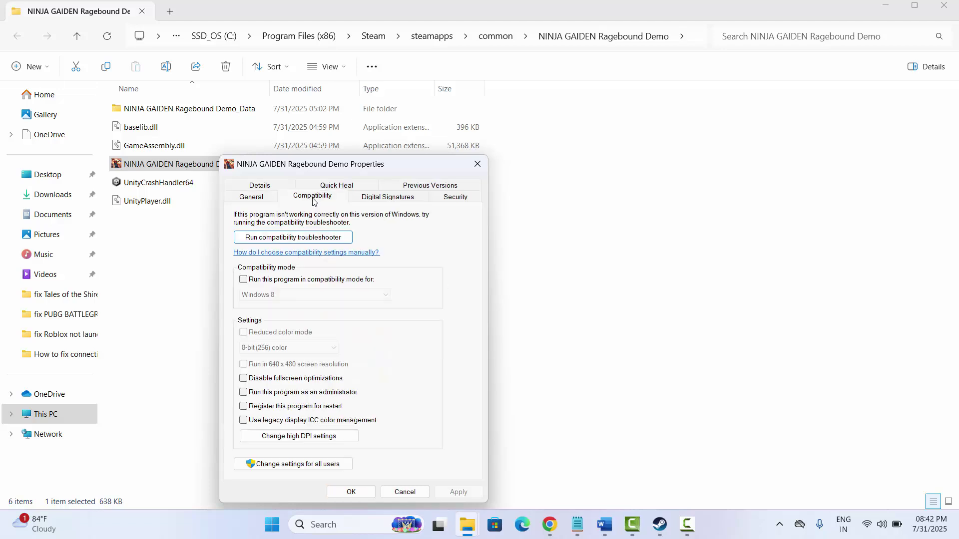
left_click(243, 392)
left_click(246, 281)
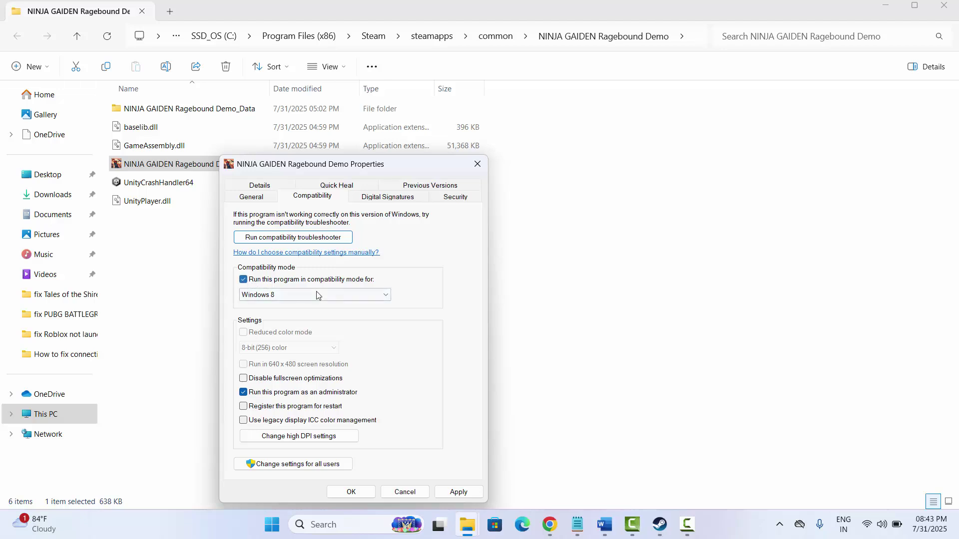
left_click(356, 295)
left_click(459, 345)
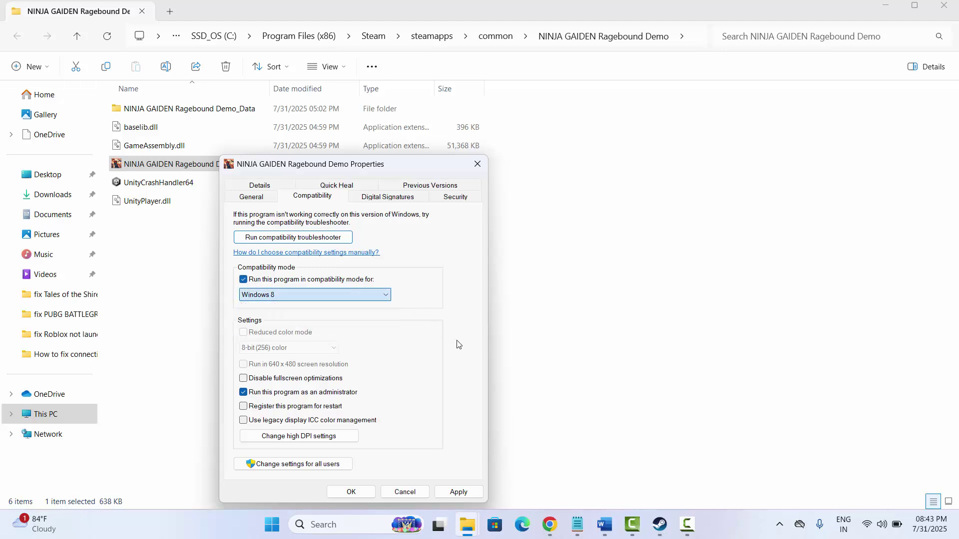
left_click(475, 175)
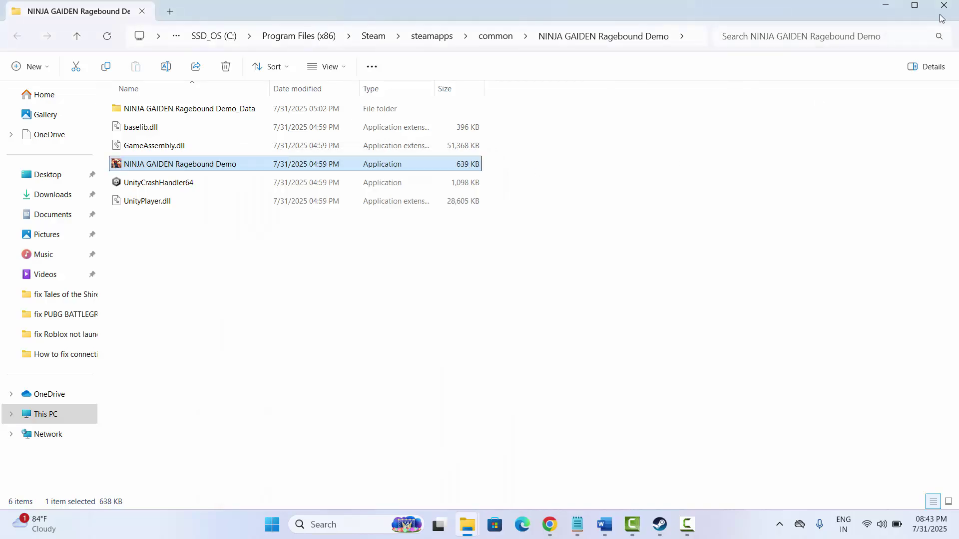
Close the game folder and the demo's Steam properties, and consult Methods 4 and 5 in the Word document
left_click(942, 11)
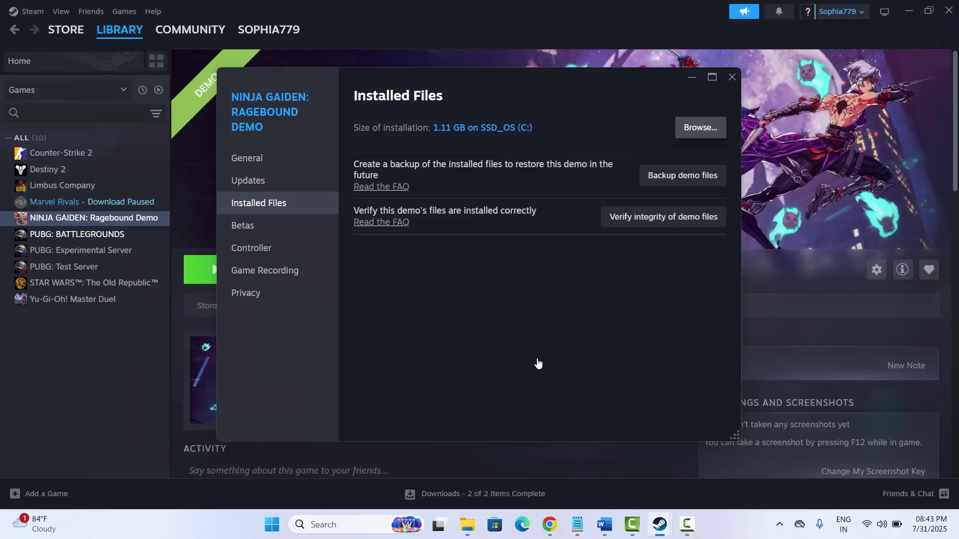
left_click(732, 77)
left_click(660, 526)
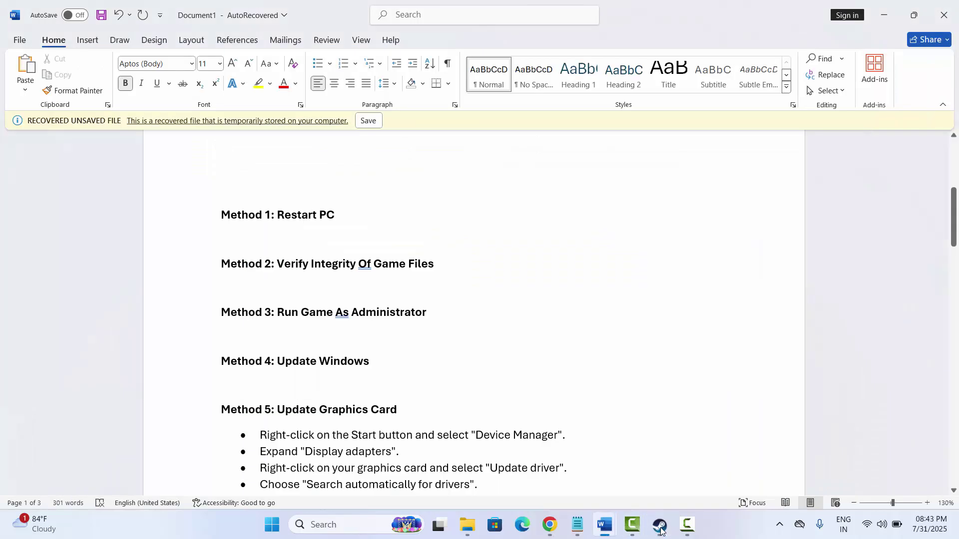
scroll(310, 367, "down", 2)
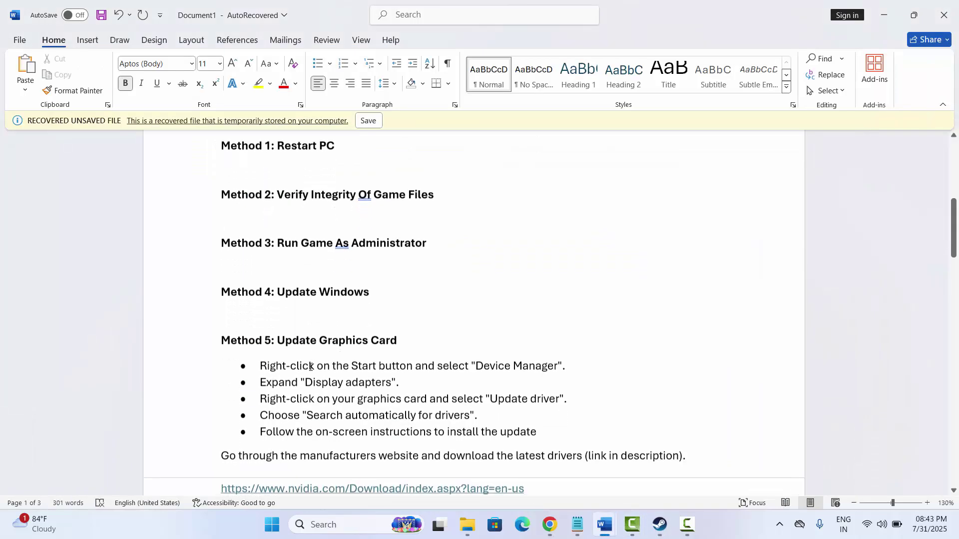
Search Windows for the update check, review the updates offered in Windows Update, and close the settings
left_click(320, 532)
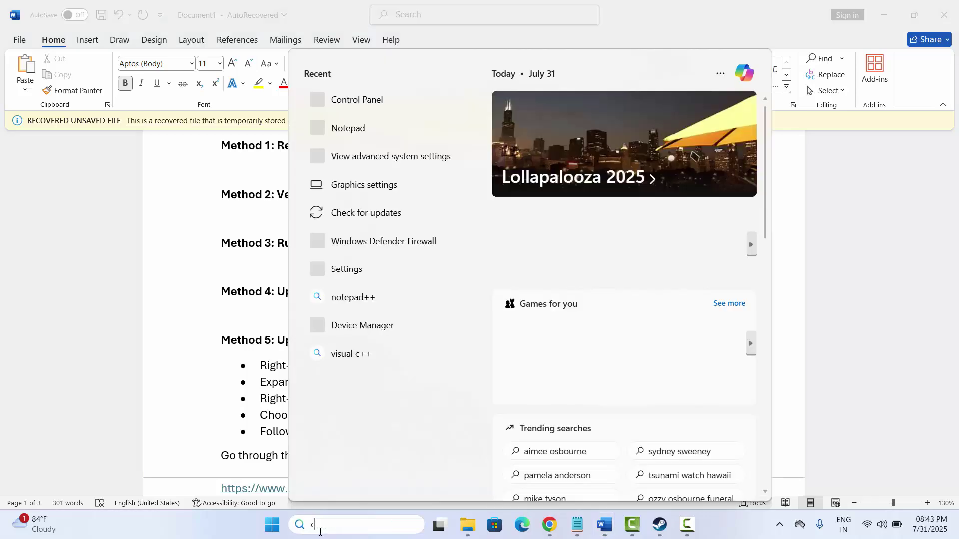
type("ch")
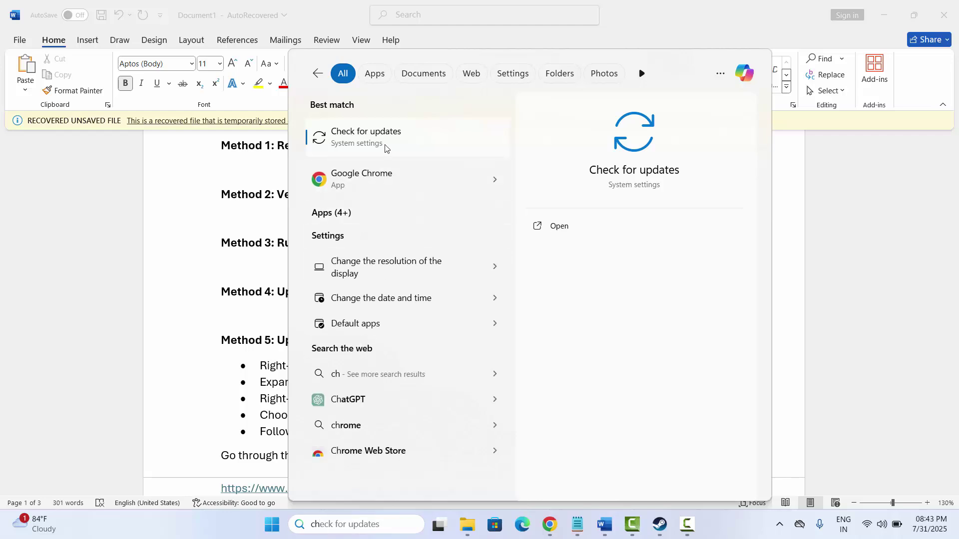
left_click(385, 144)
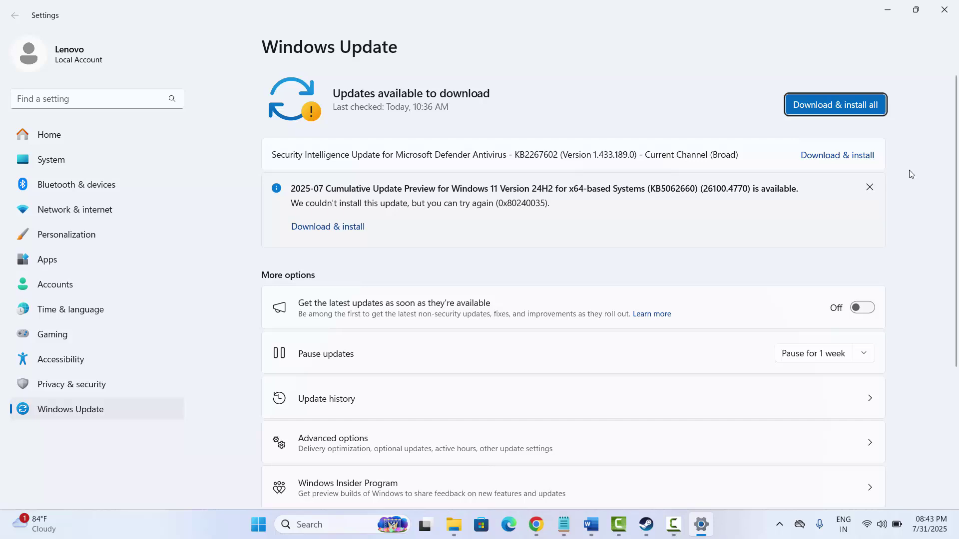
left_click(944, 12)
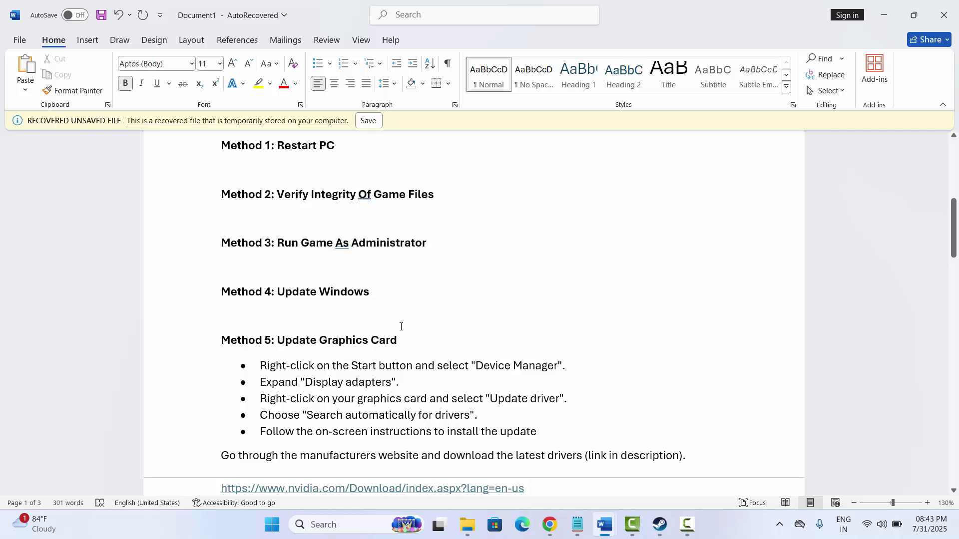
Open Device Manager, view the driver update options for the Intel(R) UHD Graphics display adapter, and close everything without updating
scroll(401, 326, "down", 2)
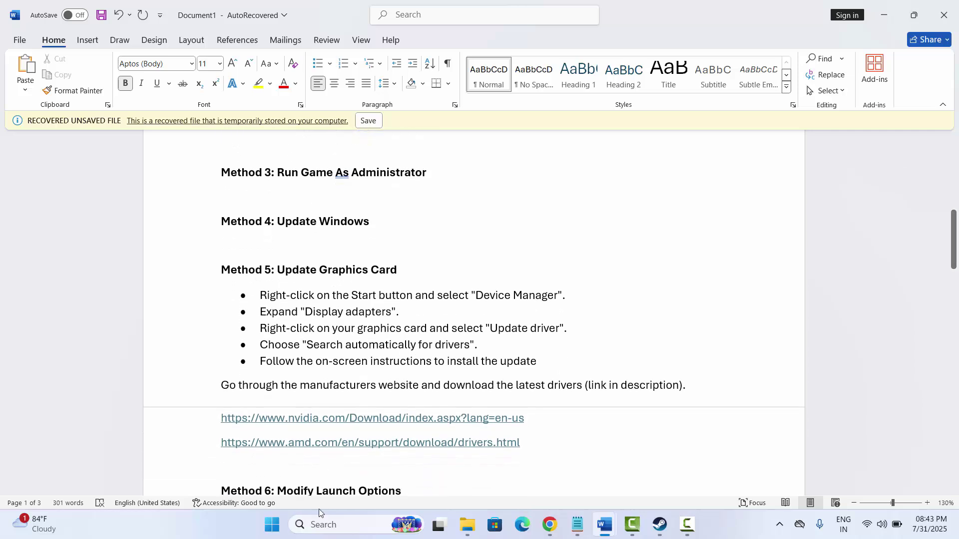
left_click(324, 525)
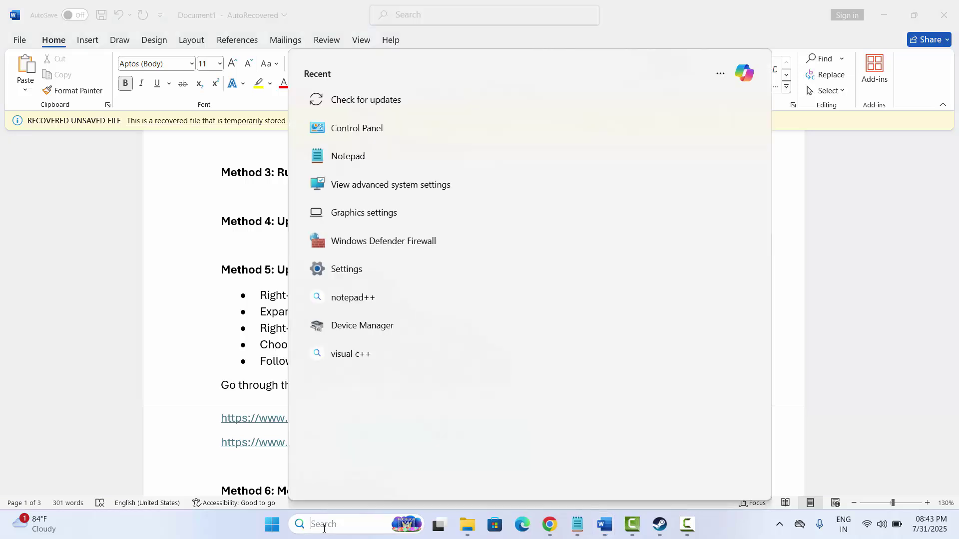
left_click(364, 325)
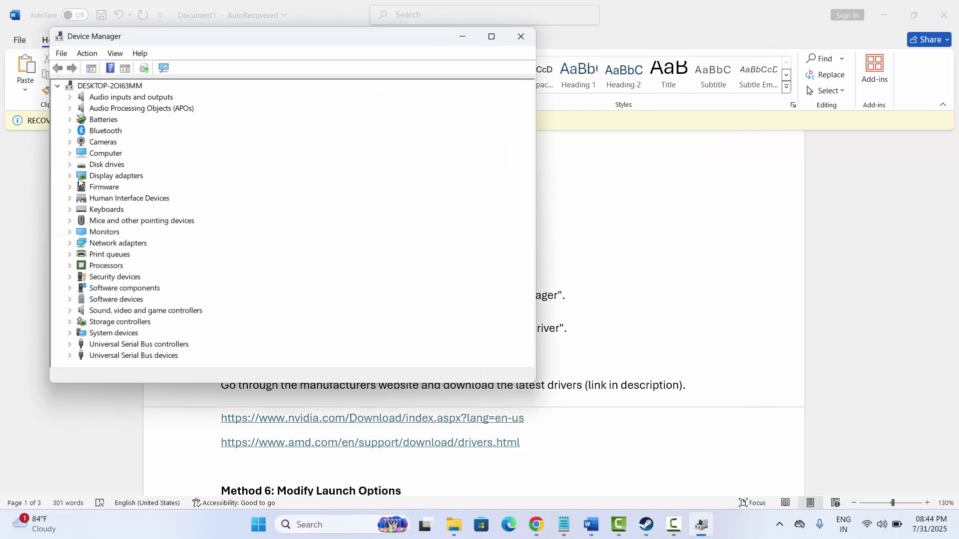
left_click(70, 175)
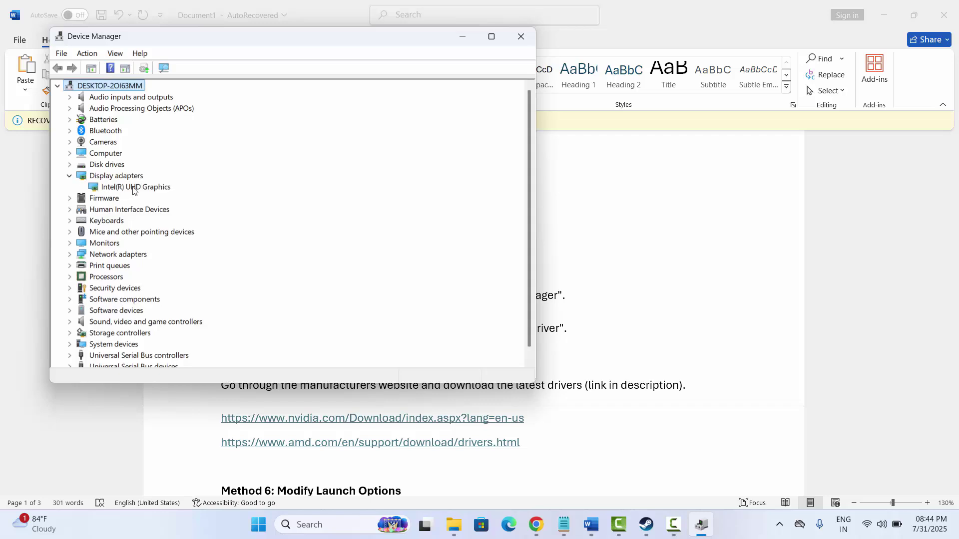
left_click(134, 188)
right_click(134, 188)
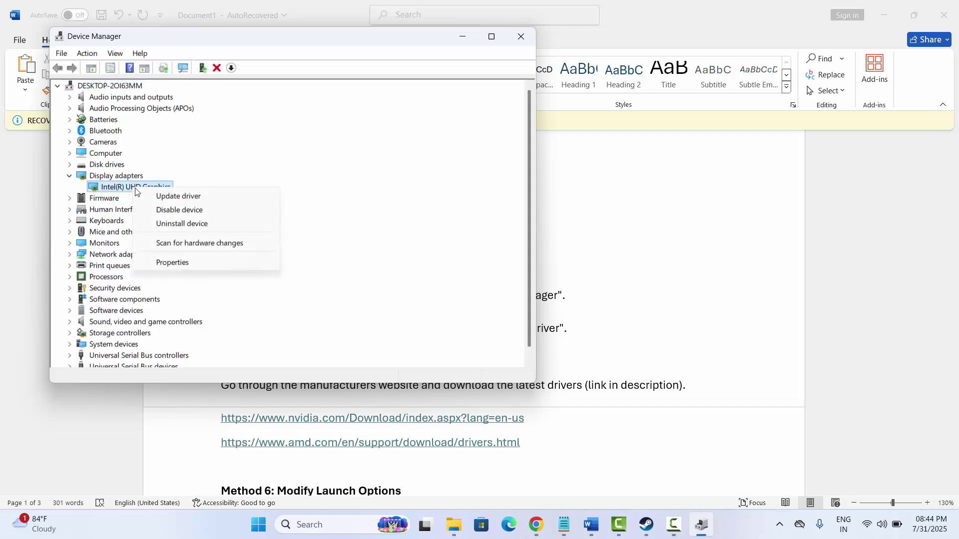
left_click(165, 197)
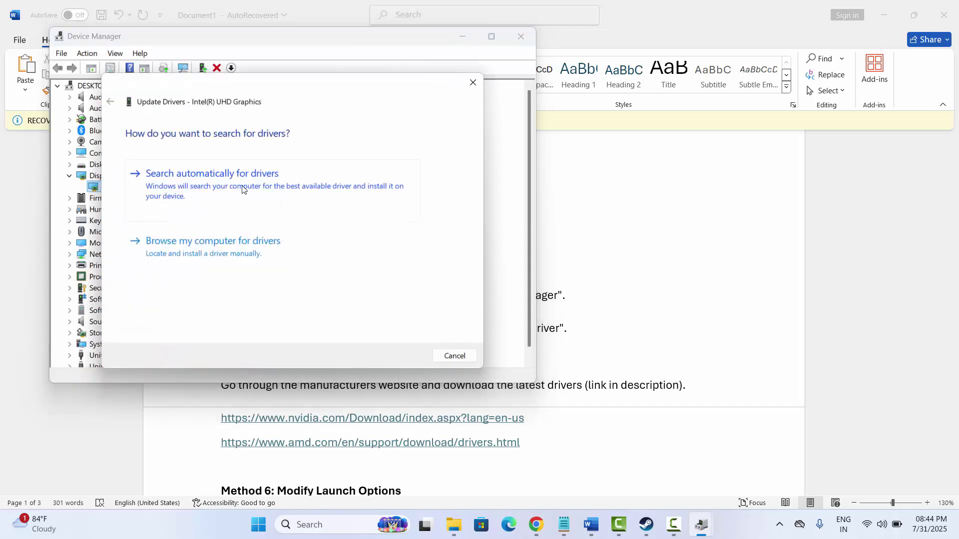
left_click(451, 357)
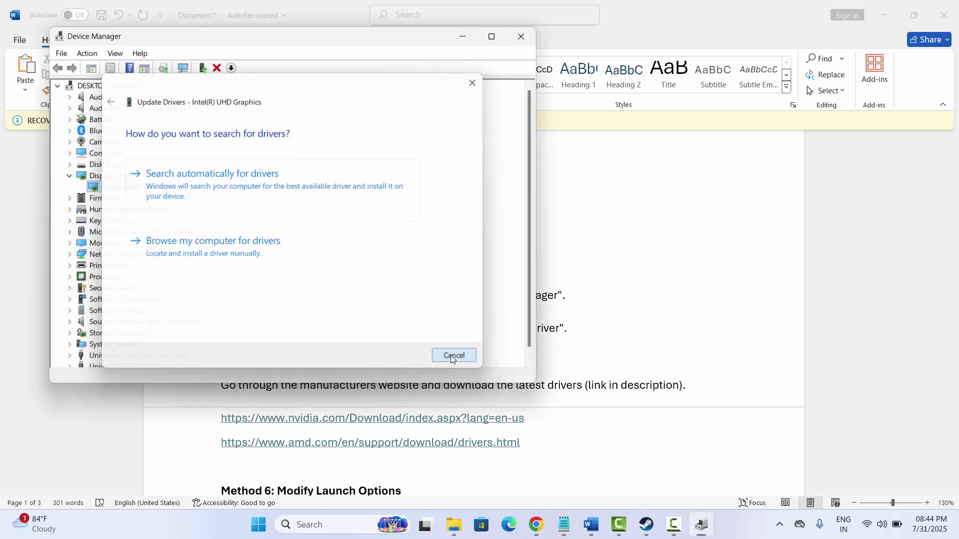
left_click(520, 38)
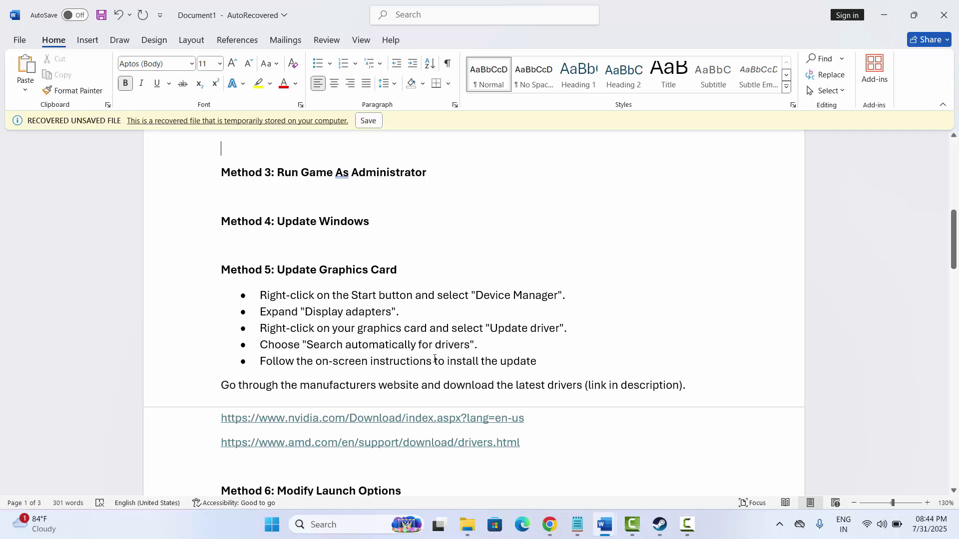
Switch to Steam and set the launch options of NINJA GAIDEN: Ragebound Demo to -dx12 in its properties
scroll(434, 359, "down", 3)
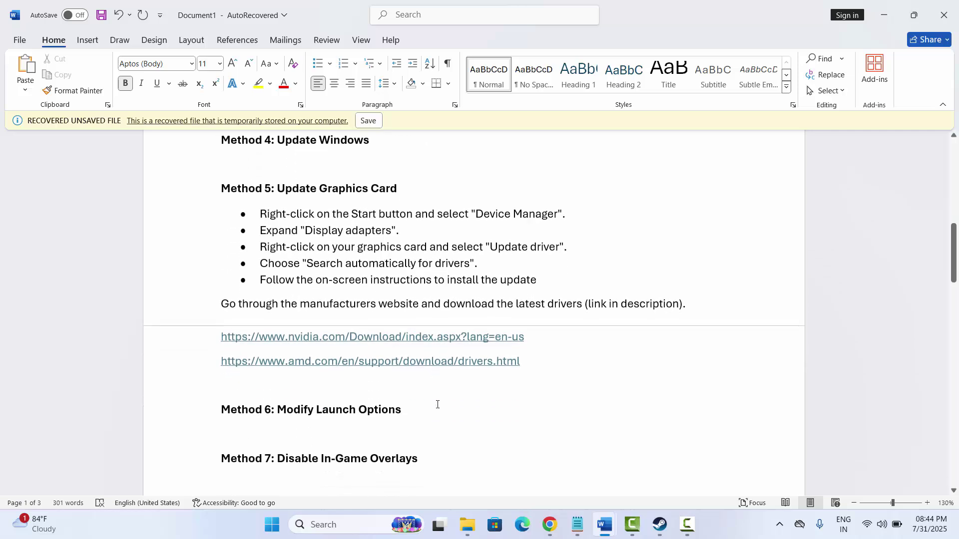
scroll(437, 404, "down", 2)
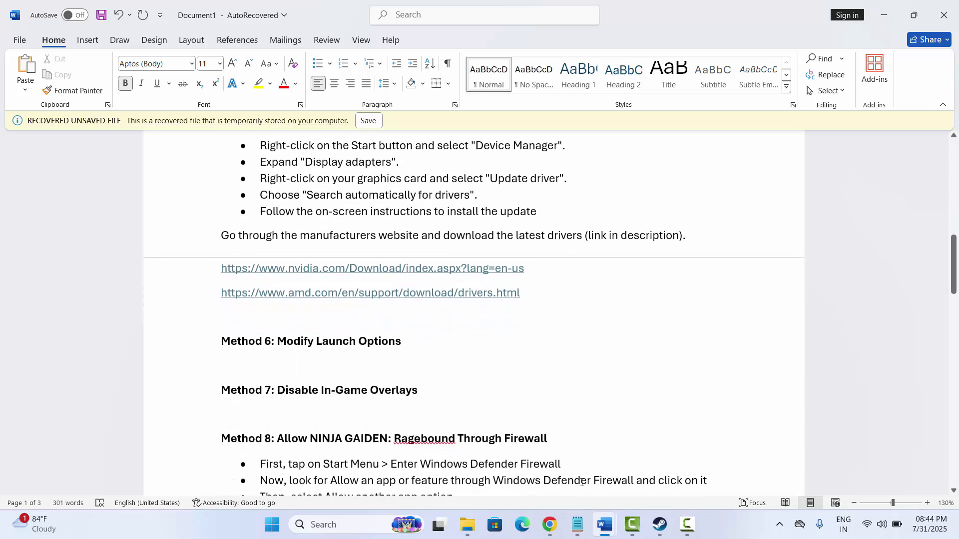
left_click(660, 524)
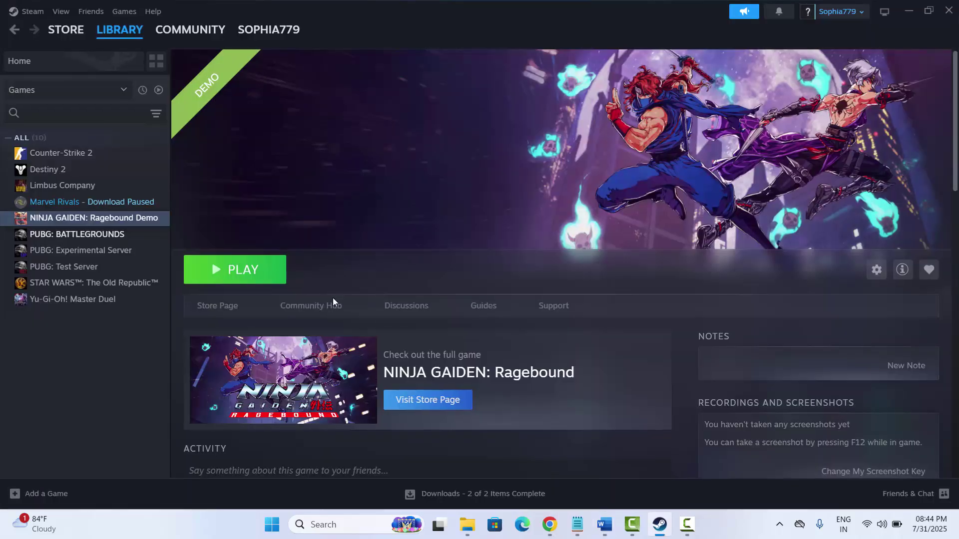
right_click(126, 228)
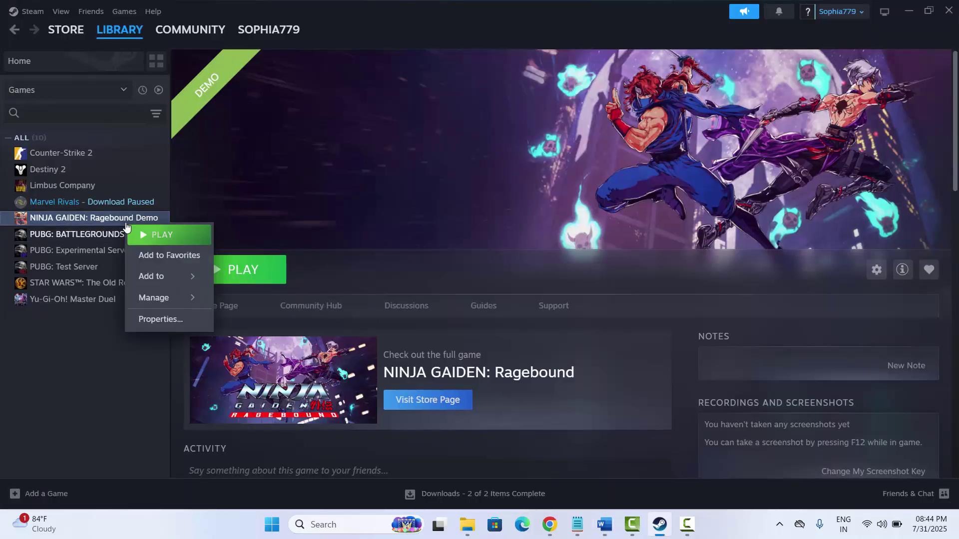
left_click(159, 325)
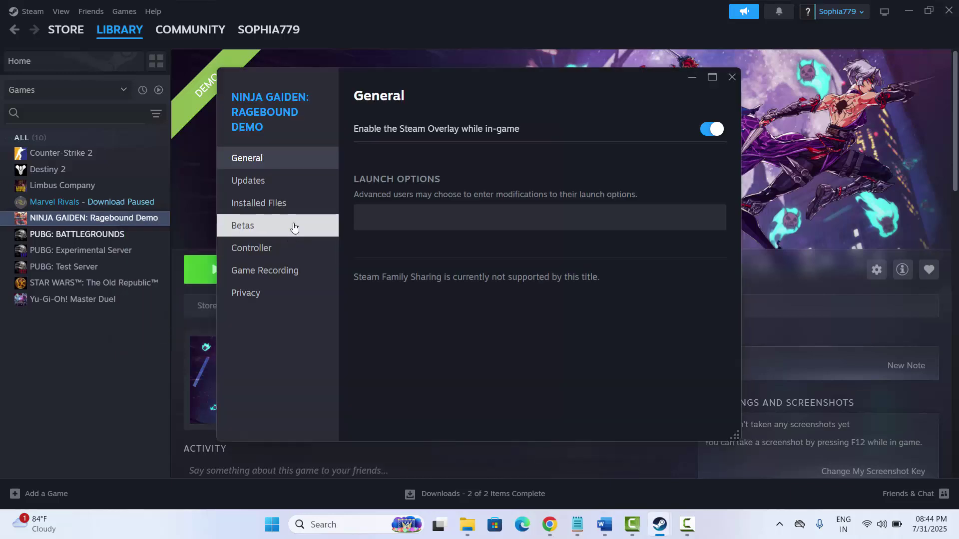
left_click(370, 224)
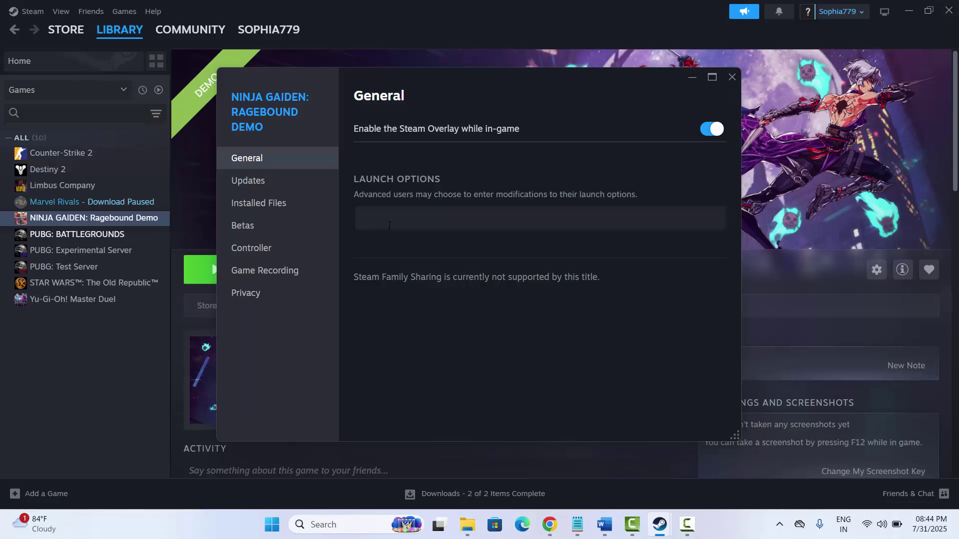
type("-dx11")
type("2")
left_click(732, 77)
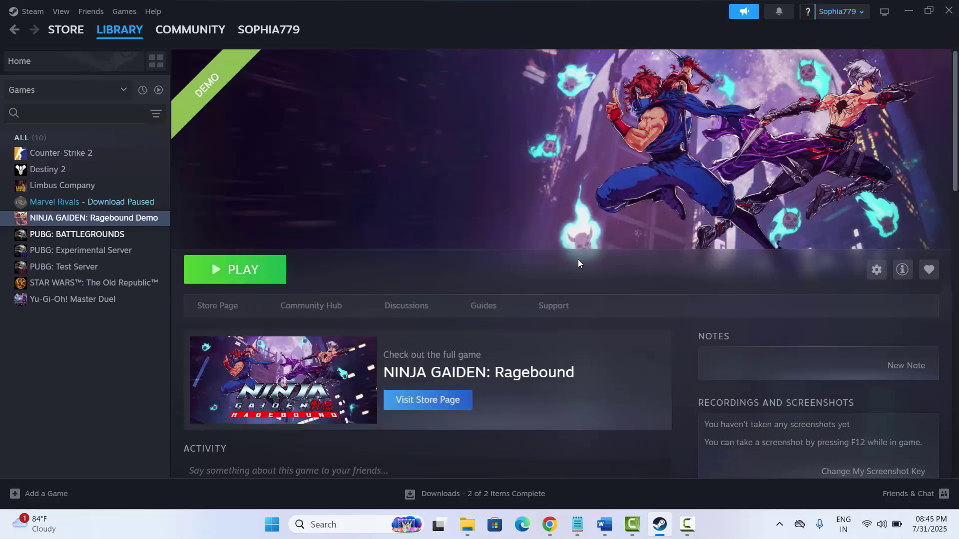
Consult Method 7 in the Word document and disable the in-game Steam Overlay for NINJA GAIDEN: Ragebound Demo in Steam
left_click(662, 526)
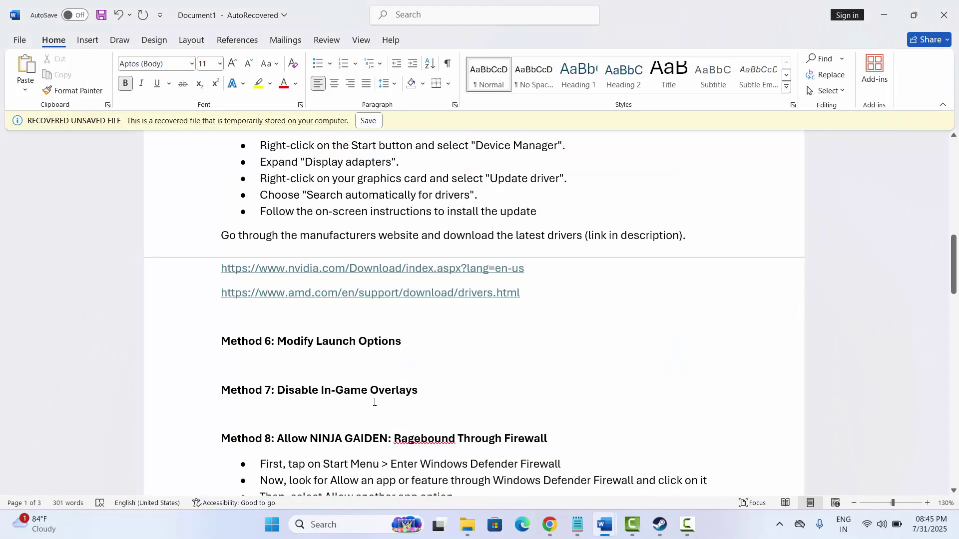
scroll(374, 402, "down", 3)
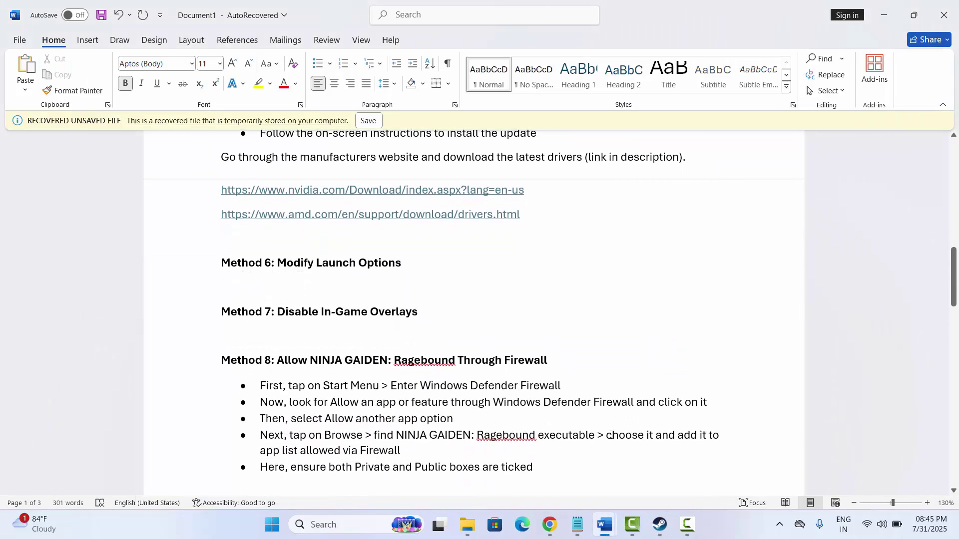
left_click(659, 524)
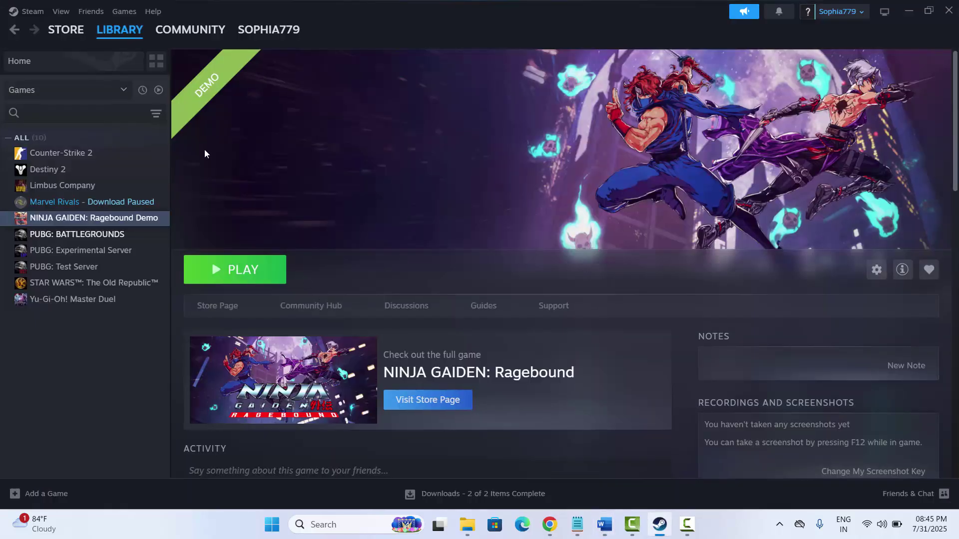
mouse_move(122, 37)
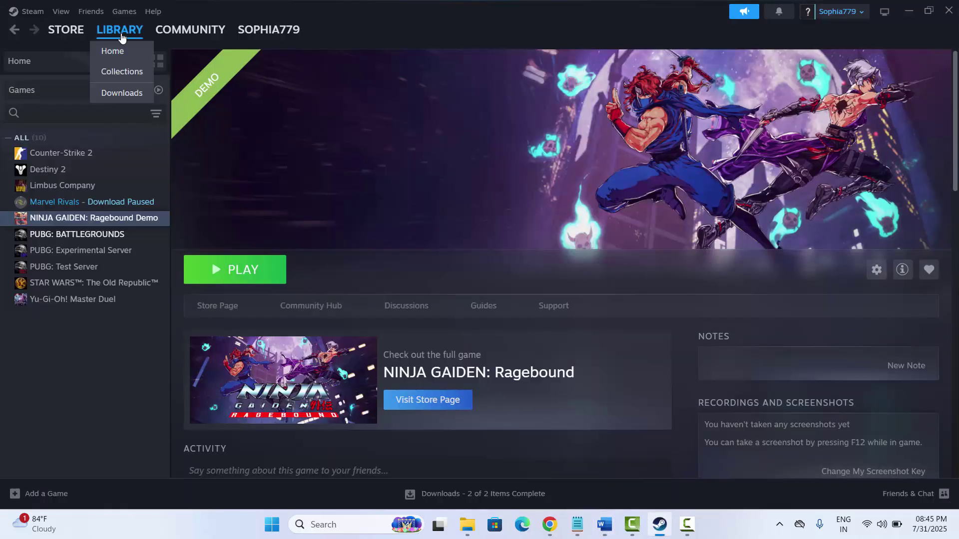
right_click(125, 218)
left_click(158, 312)
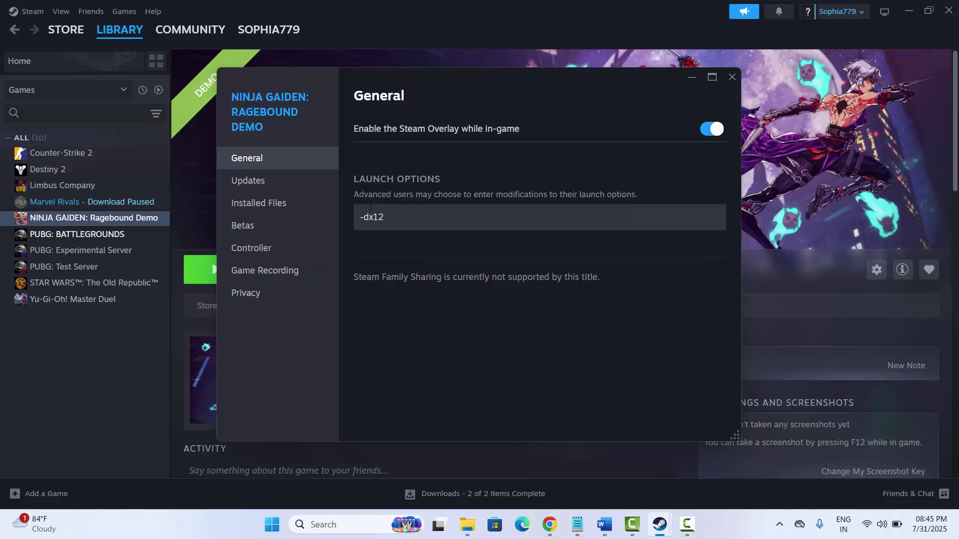
left_click(709, 136)
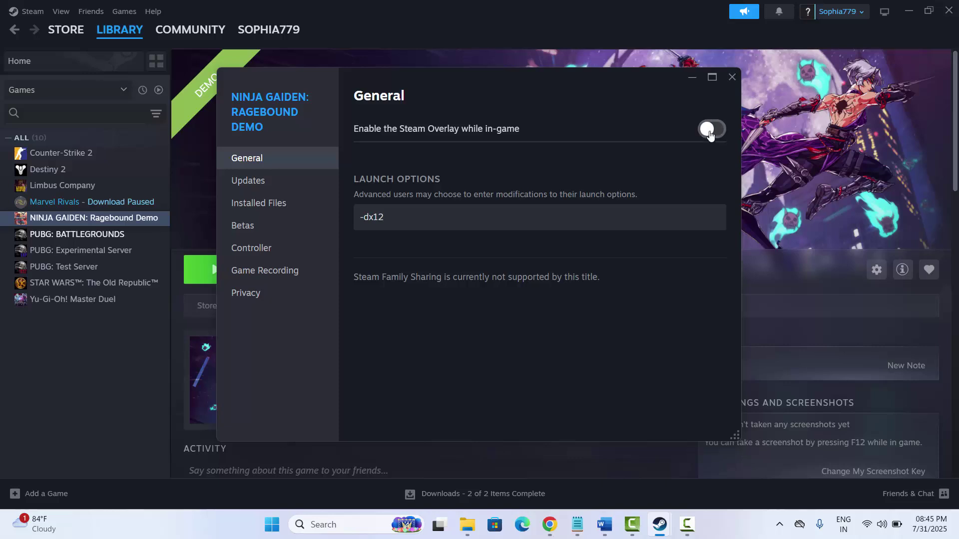
left_click(730, 81)
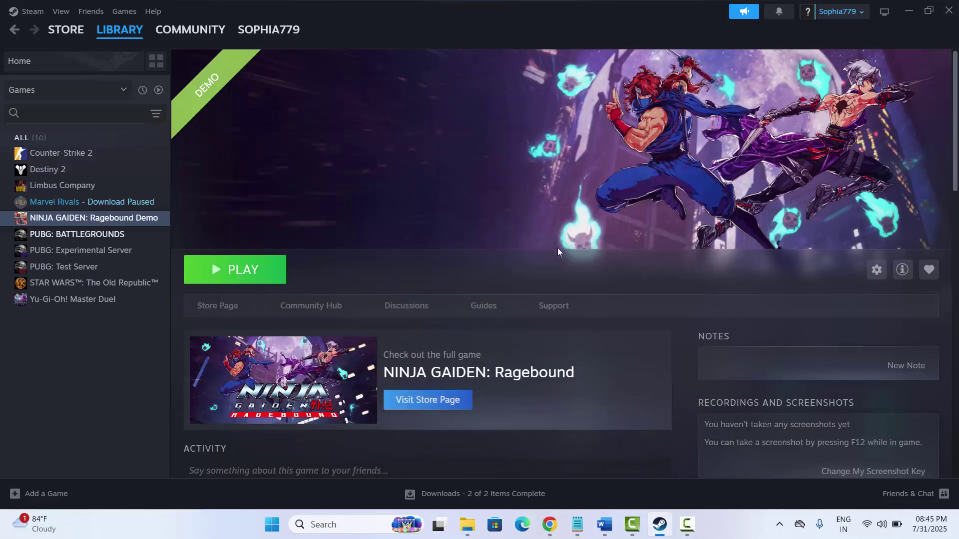
Consult Method 8 in the Word document, open Windows Defender Firewall's allowed apps list and unlock it for changes
left_click(660, 525)
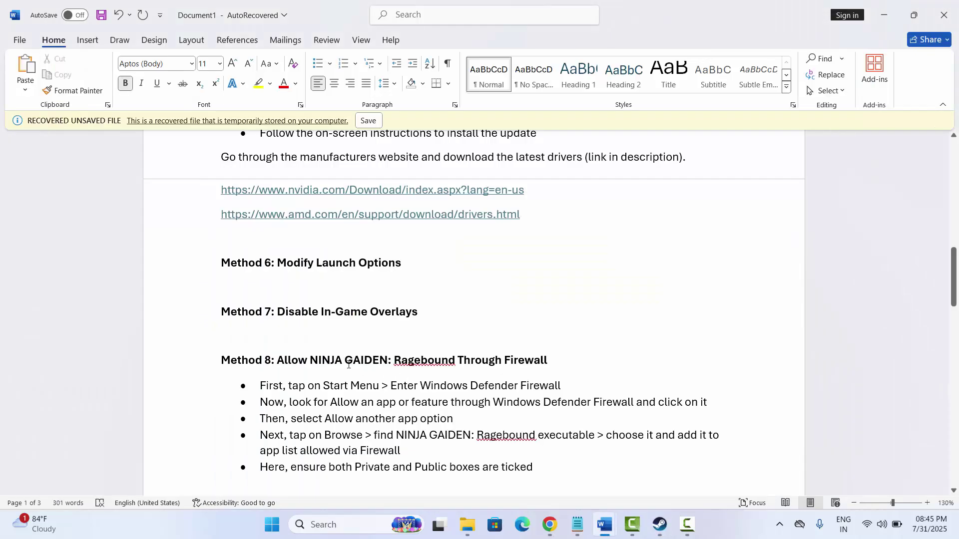
scroll(361, 374, "down", 2)
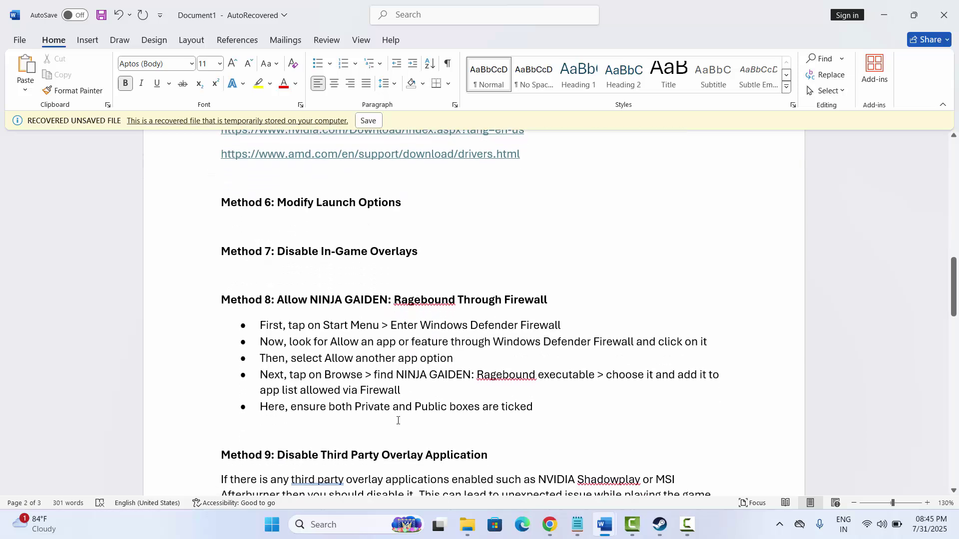
left_click(334, 524)
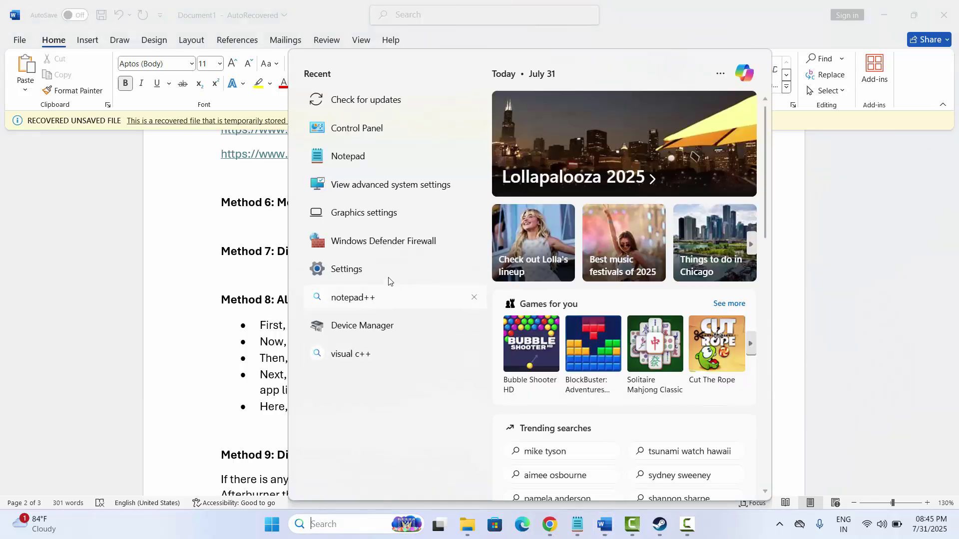
left_click(385, 242)
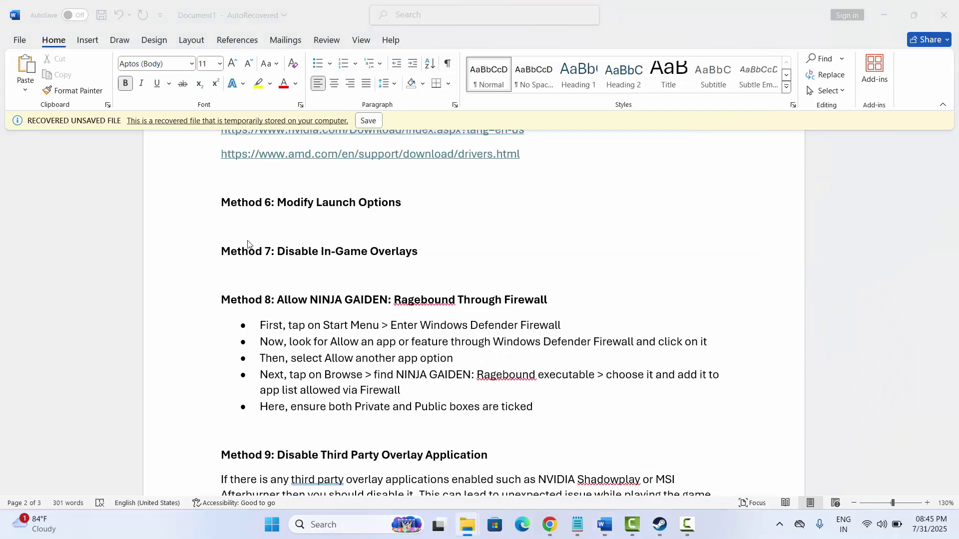
left_click(280, 239)
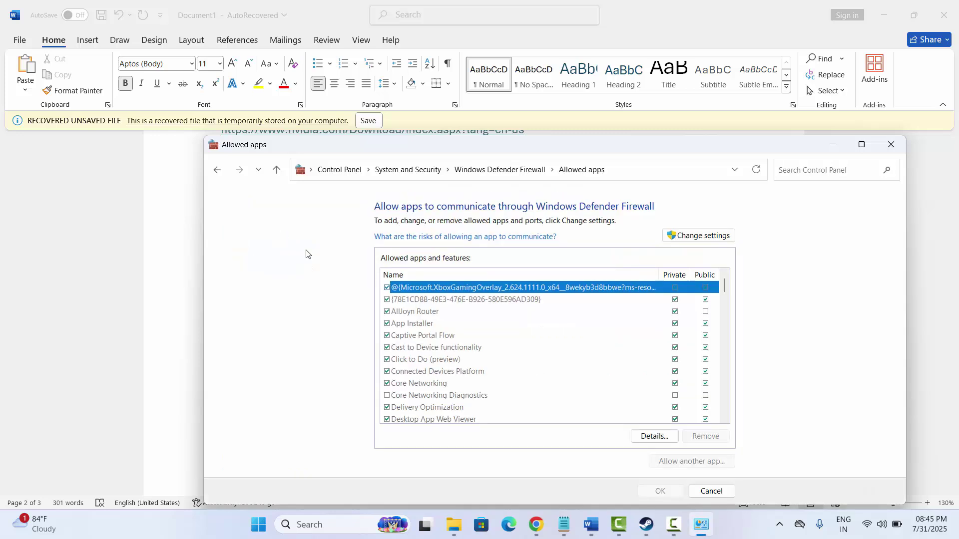
left_click(700, 239)
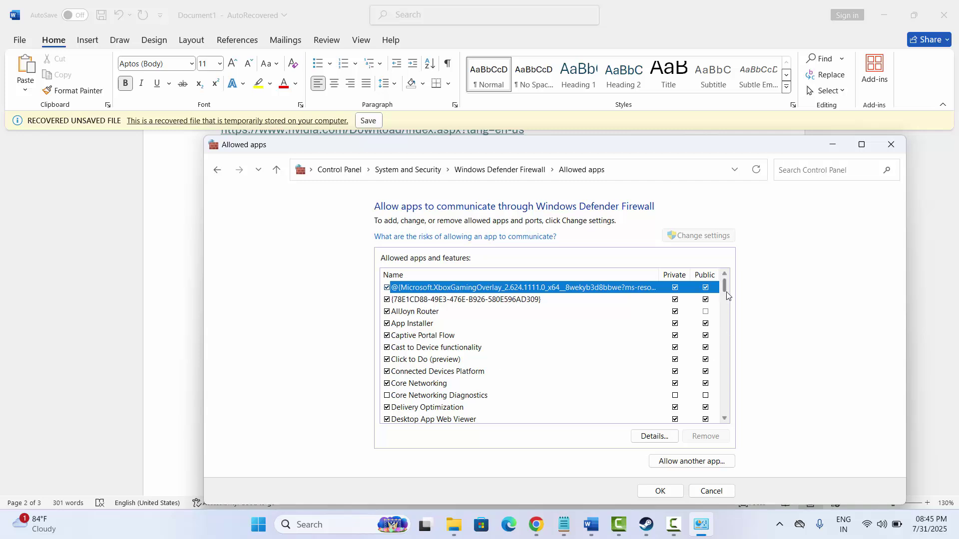
Check the allowed apps entry for NINJA GAIDEN: Ragebound Demo, view the option for adding another app, and close the firewall without saving
left_click_drag(725, 292, 727, 344)
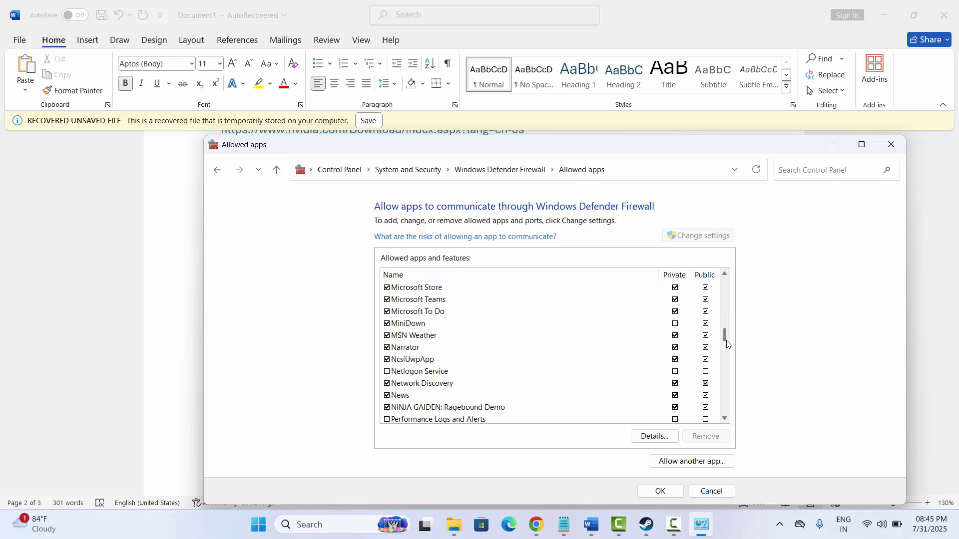
left_click(501, 410)
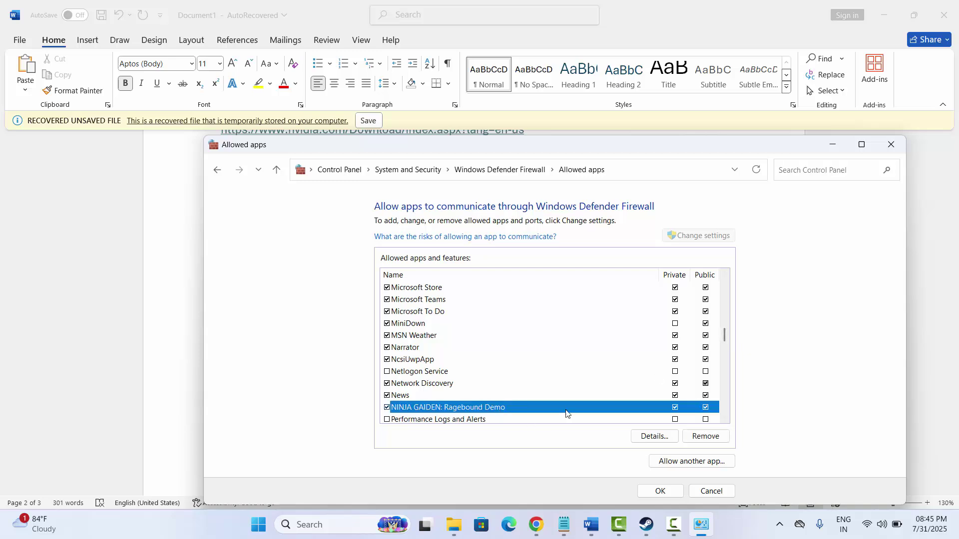
left_click(669, 461)
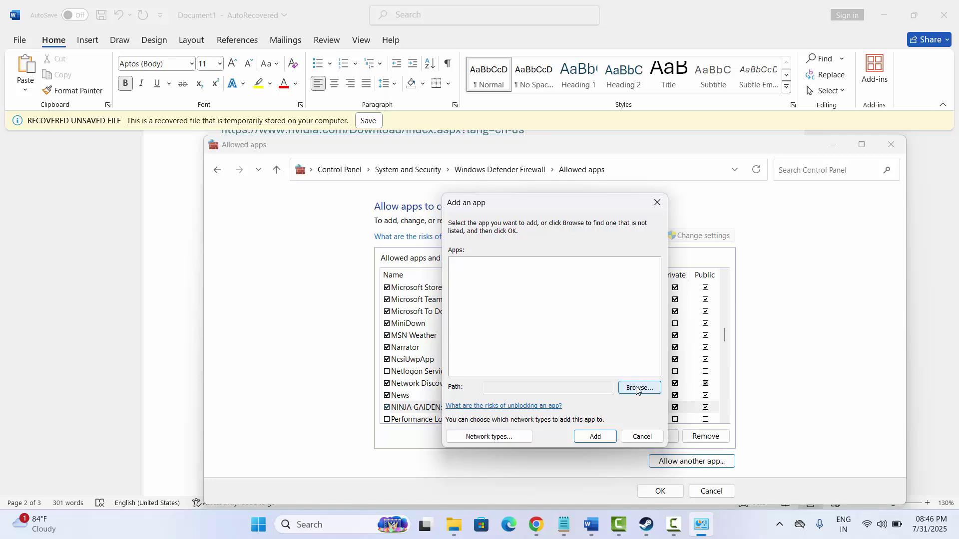
left_click(643, 436)
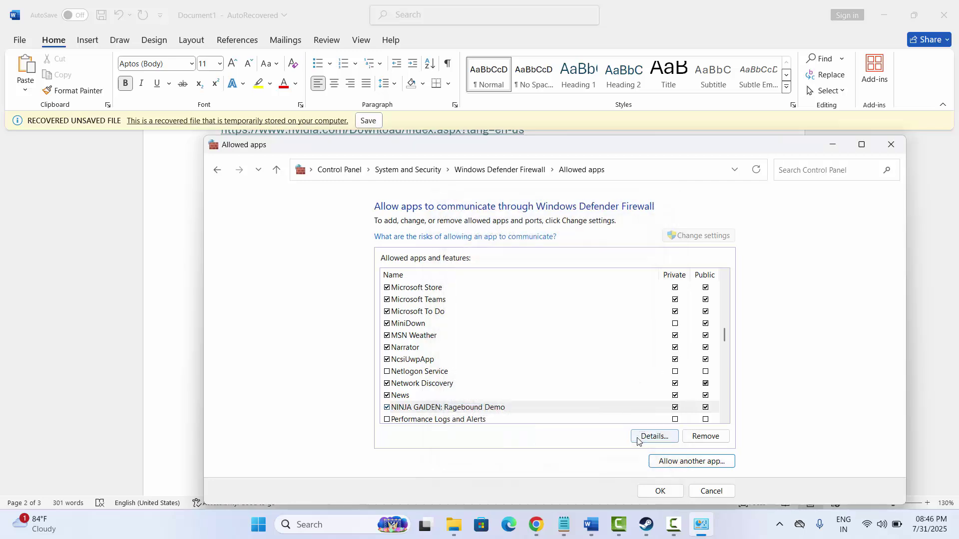
left_click(486, 409)
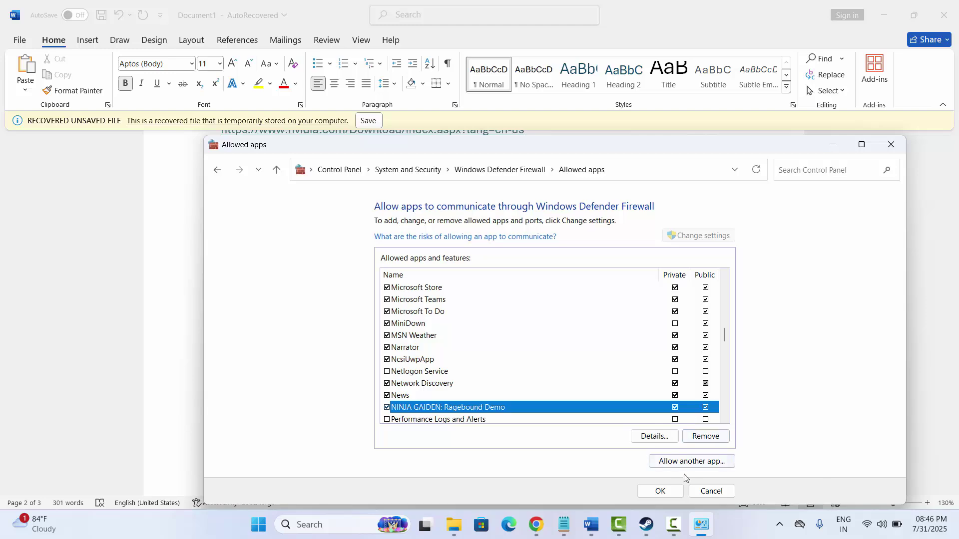
left_click(711, 490)
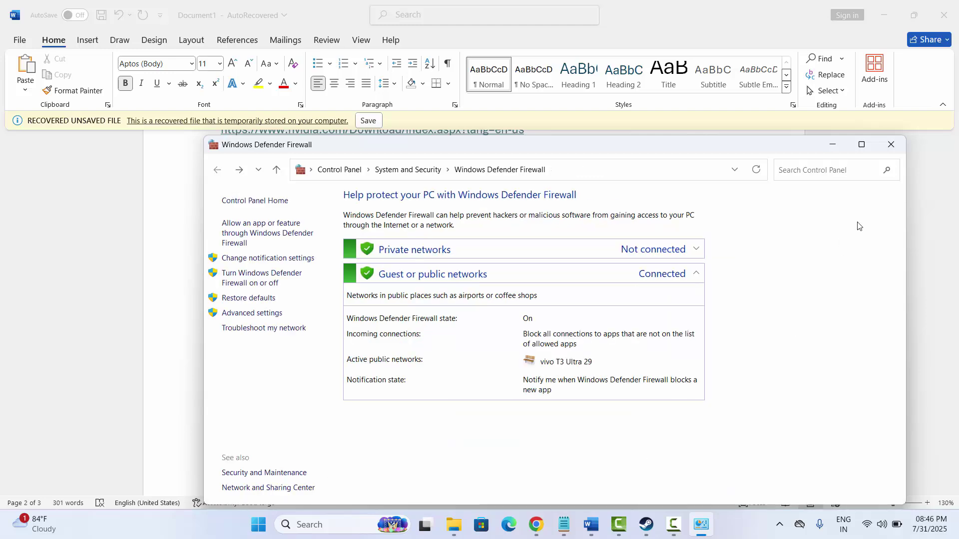
left_click(891, 144)
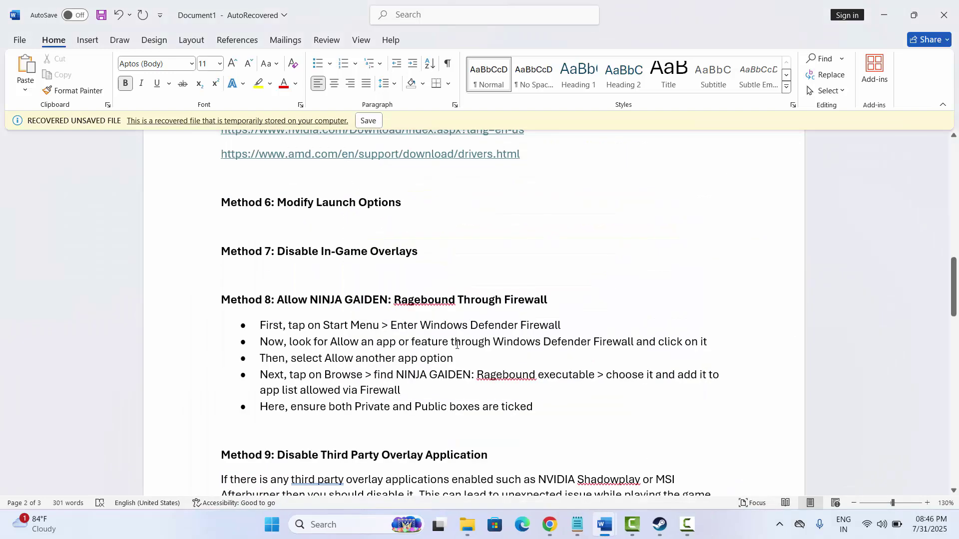
Read Methods 9 and 10 in the Word document, open Task Manager, view the actions available for Google Chrome, and close it
scroll(457, 344, "down", 5)
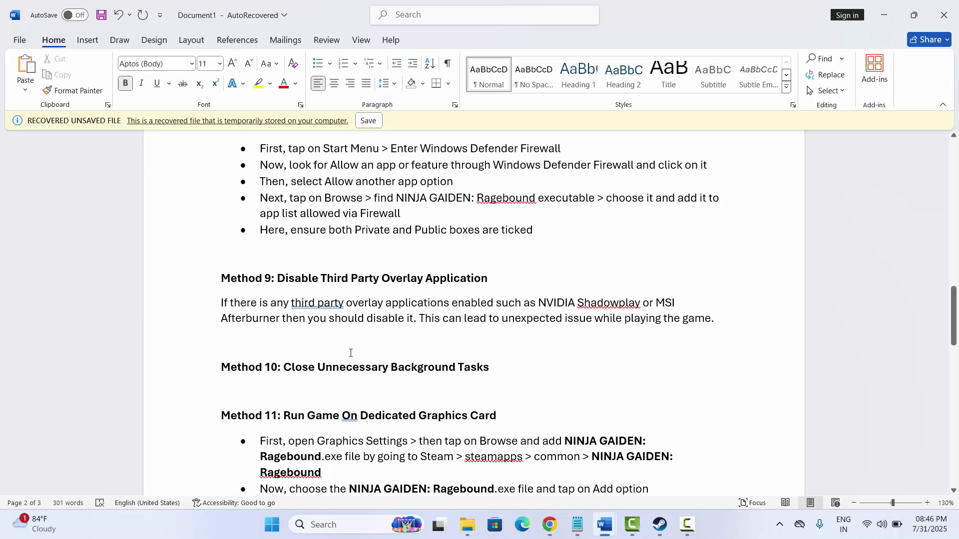
scroll(350, 353, "down", 3)
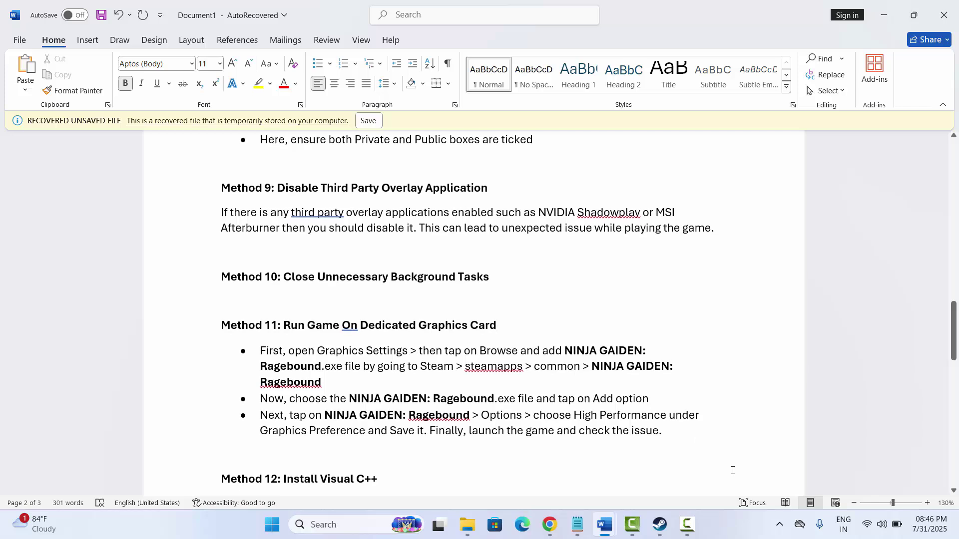
right_click(736, 527)
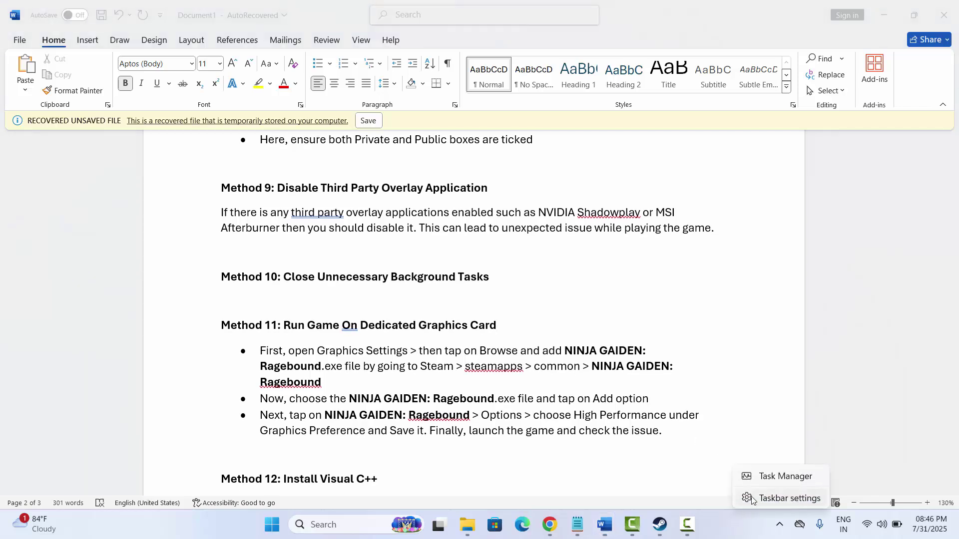
left_click(774, 483)
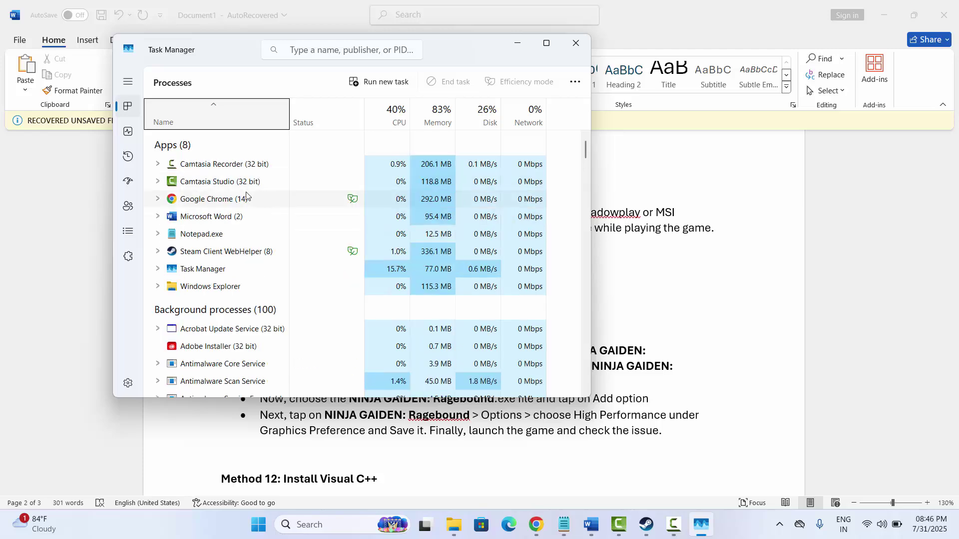
right_click(219, 201)
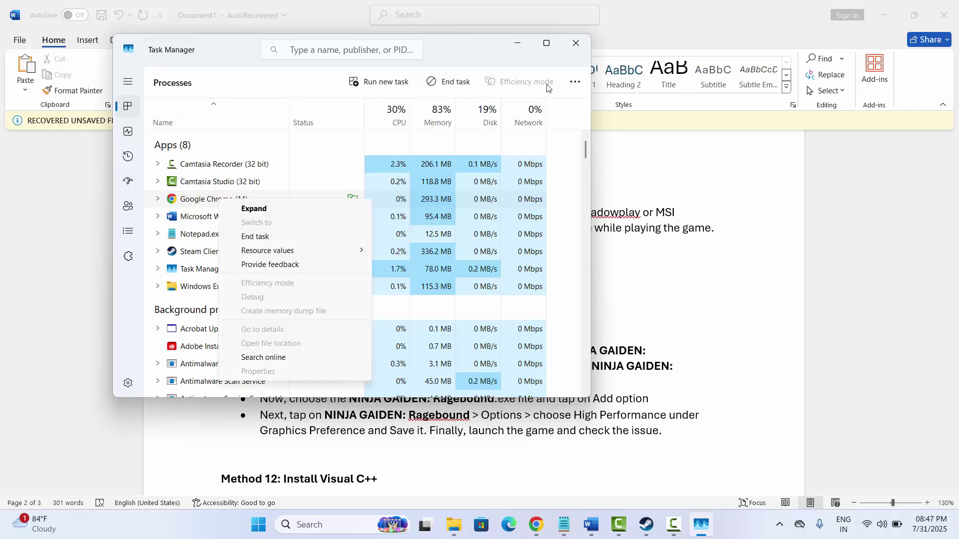
left_click(575, 47)
left_click(575, 47)
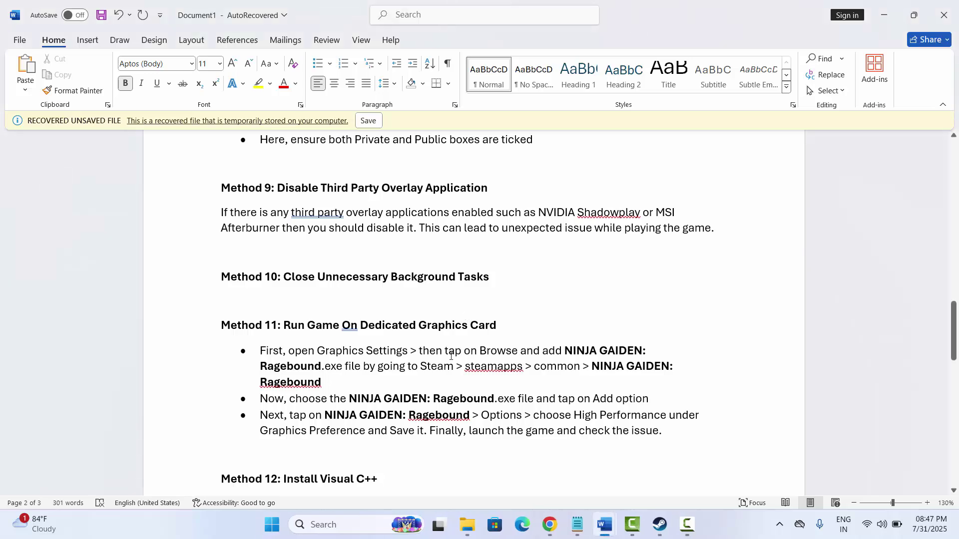
Consult Method 11 in the Word document, open the Windows Graphics settings and look through the custom application list
scroll(451, 356, "down", 2)
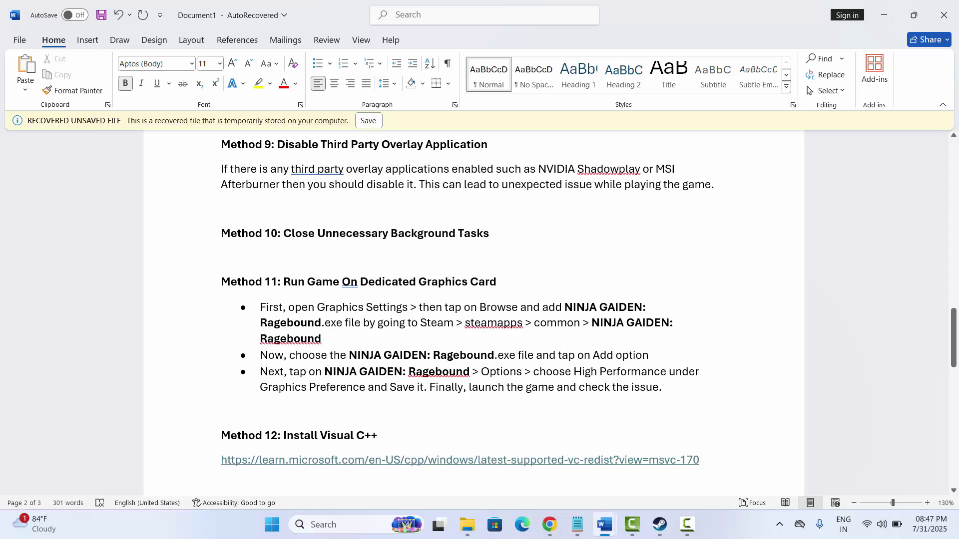
left_click(327, 527)
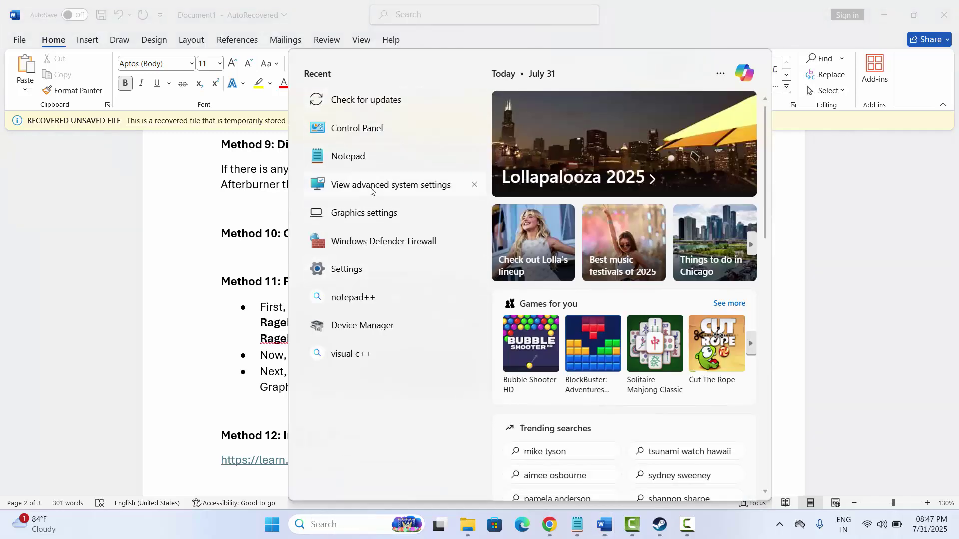
left_click(376, 215)
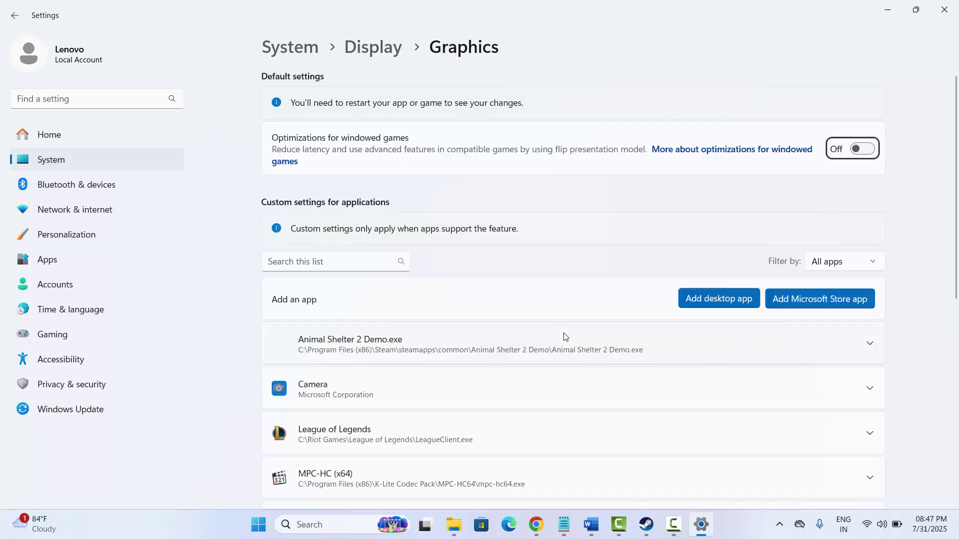
scroll(605, 410, "down", 8)
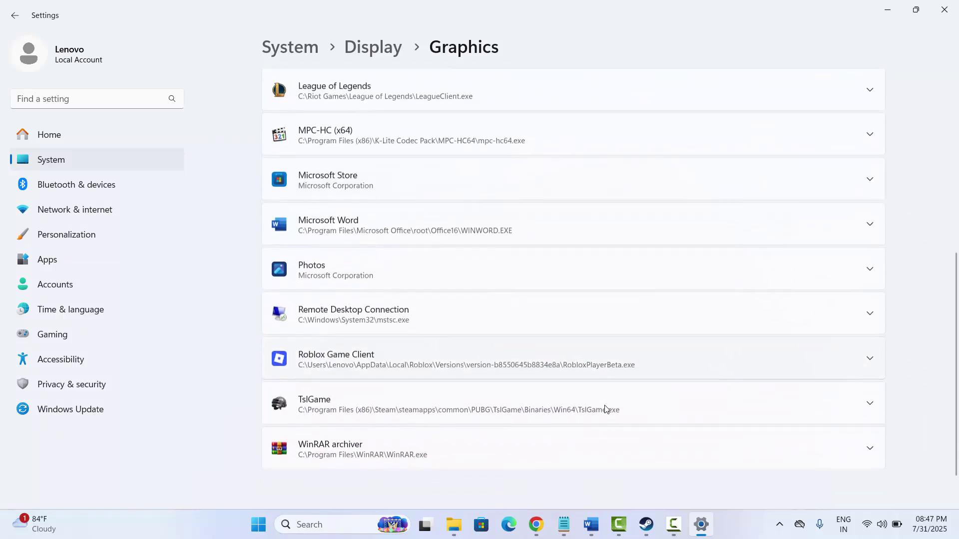
scroll(606, 409, "up", 10)
scroll(606, 410, "down", 1)
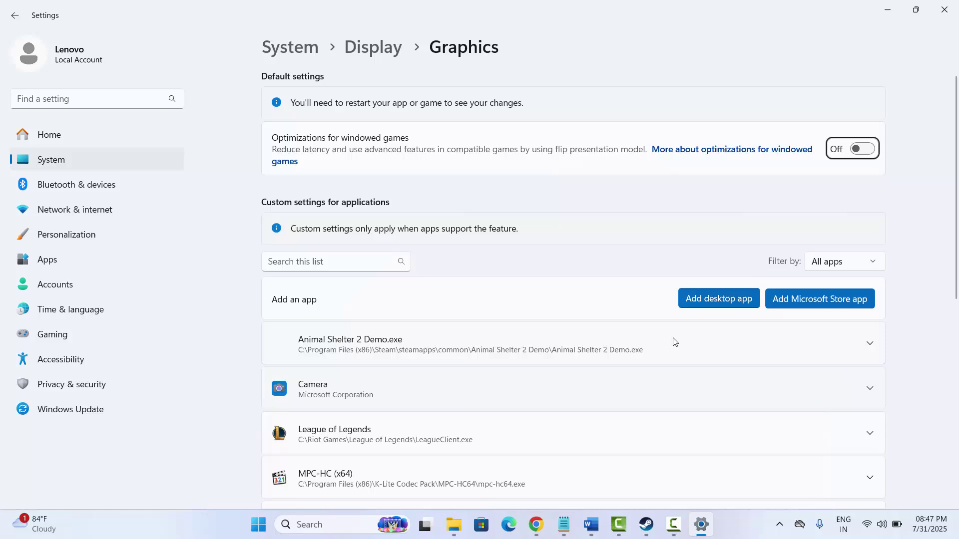
Start adding a desktop app to the graphics list and browse to C:\Program Files (x86)\Steam
left_click(704, 299)
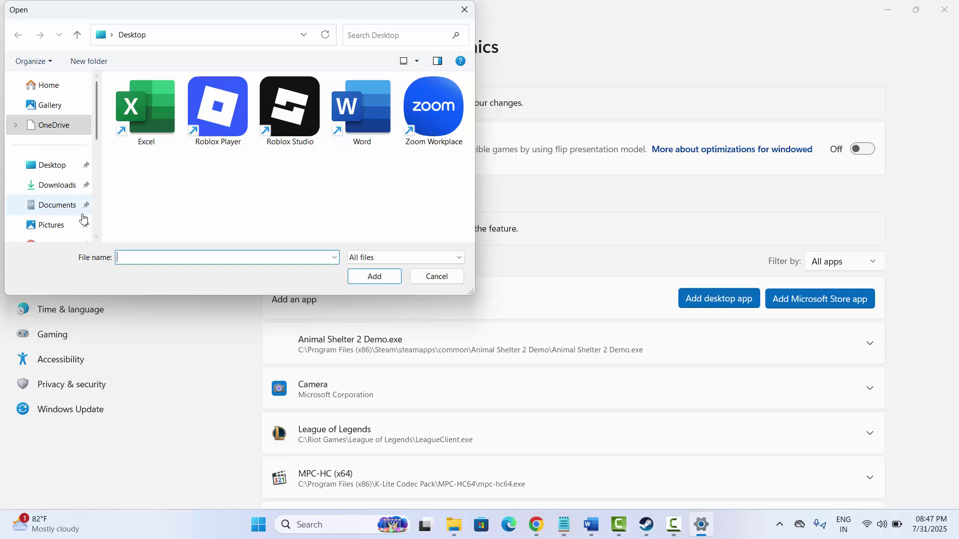
scroll(83, 216, "down", 5)
left_click(59, 184)
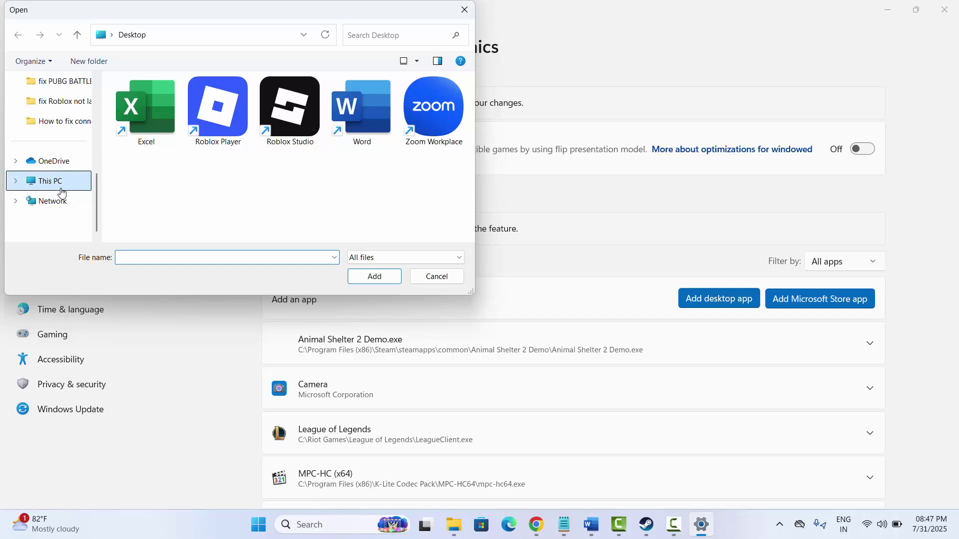
double_click(189, 109)
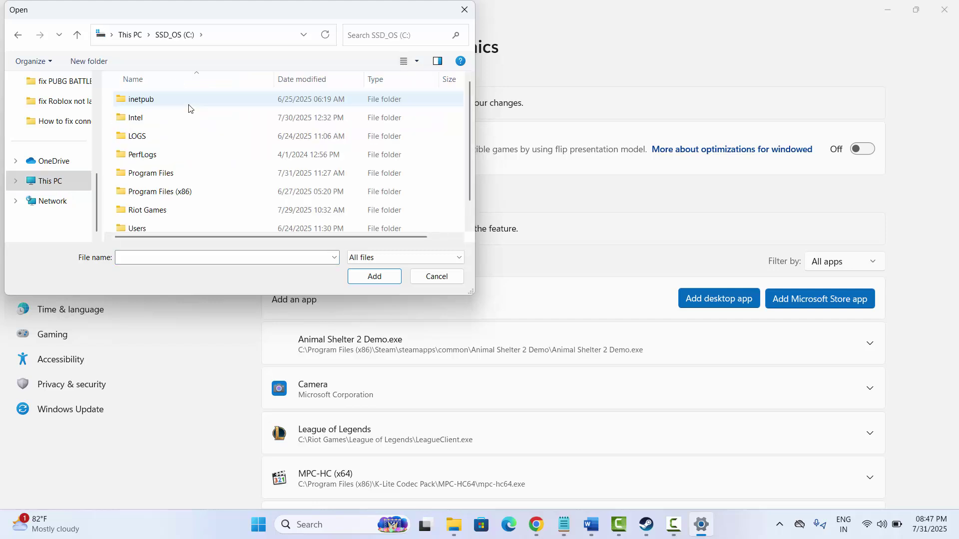
double_click(168, 192)
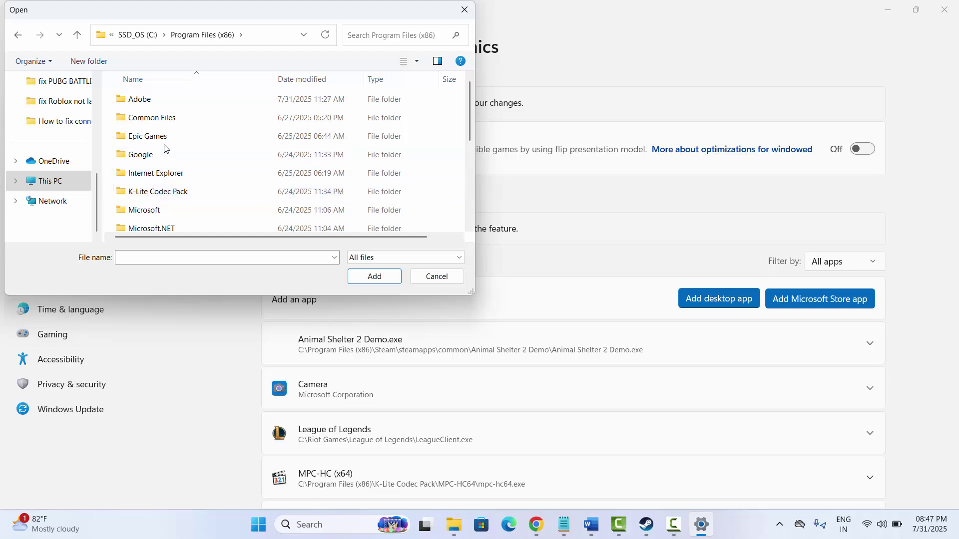
scroll(173, 190, "down", 3)
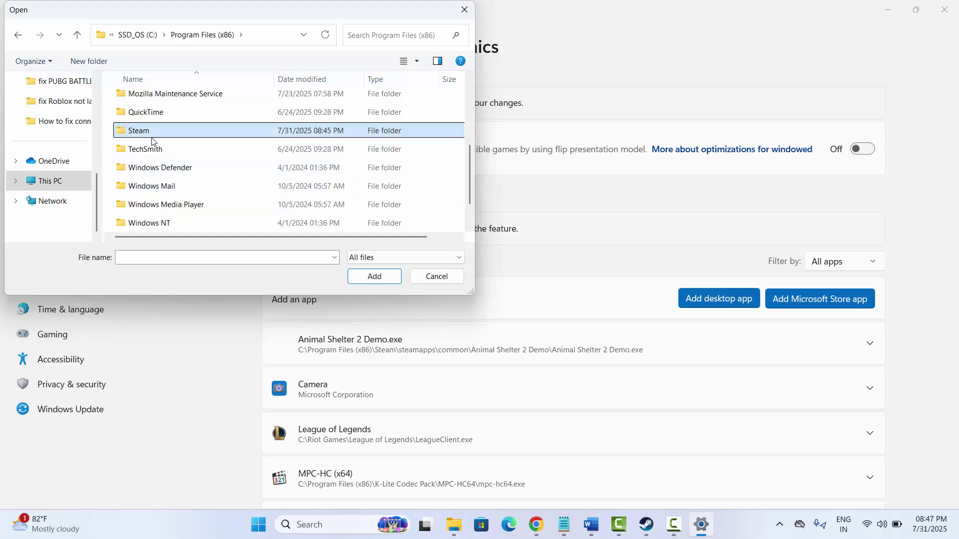
double_click(166, 129)
scroll(165, 160, "down", 1)
scroll(166, 161, "down", 2)
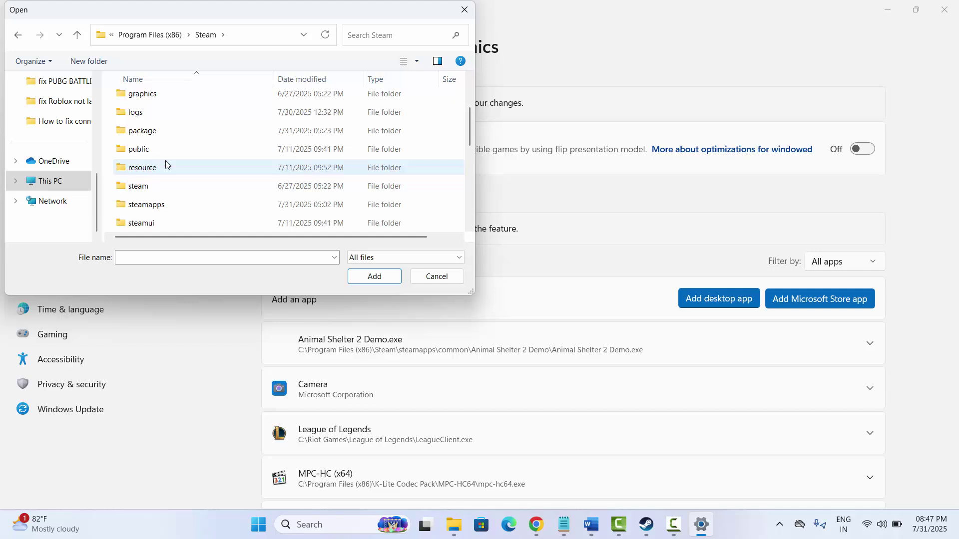
Add the NINJA GAIDEN Ragebound Demo application from its folder under steamapps\common to the graphics list
double_click(166, 205)
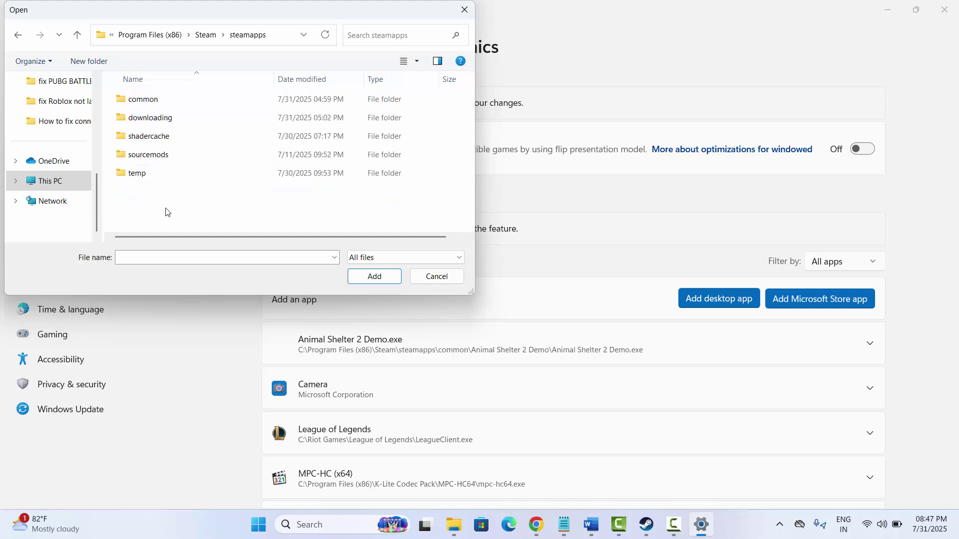
double_click(148, 101)
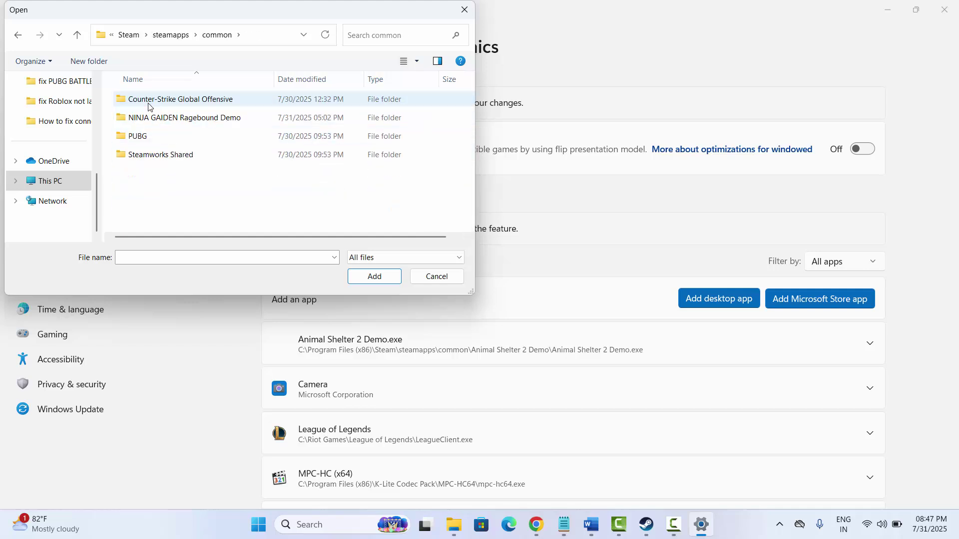
double_click(182, 118)
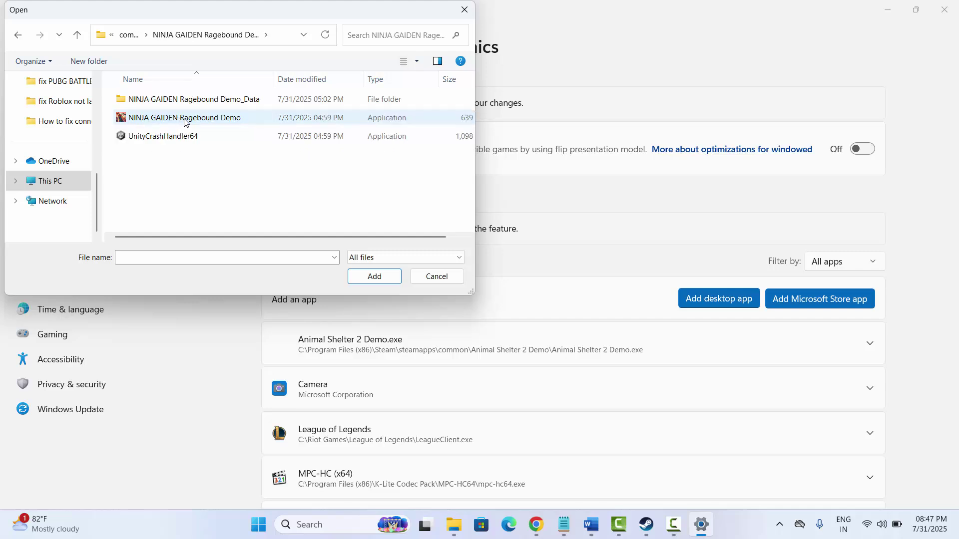
left_click(185, 121)
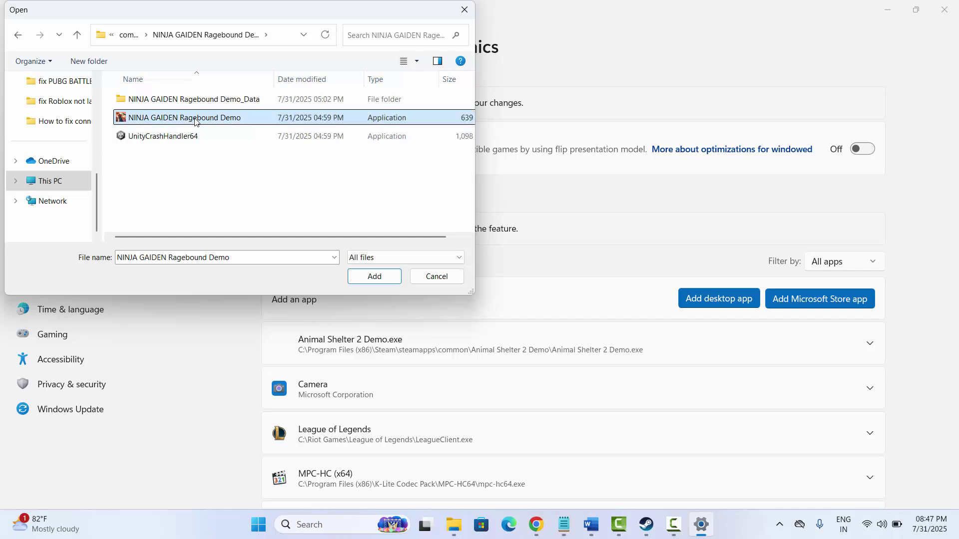
left_click(375, 278)
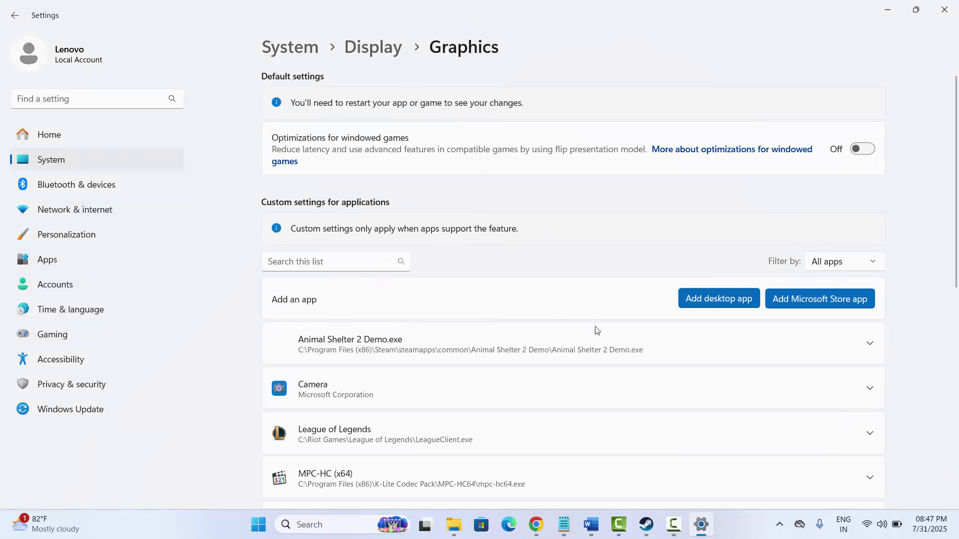
View the GPU preference choices for NINJA GAIDEN Ragebound Demo, keep Let Windows decide, and close Settings
scroll(912, 408, "down", 5)
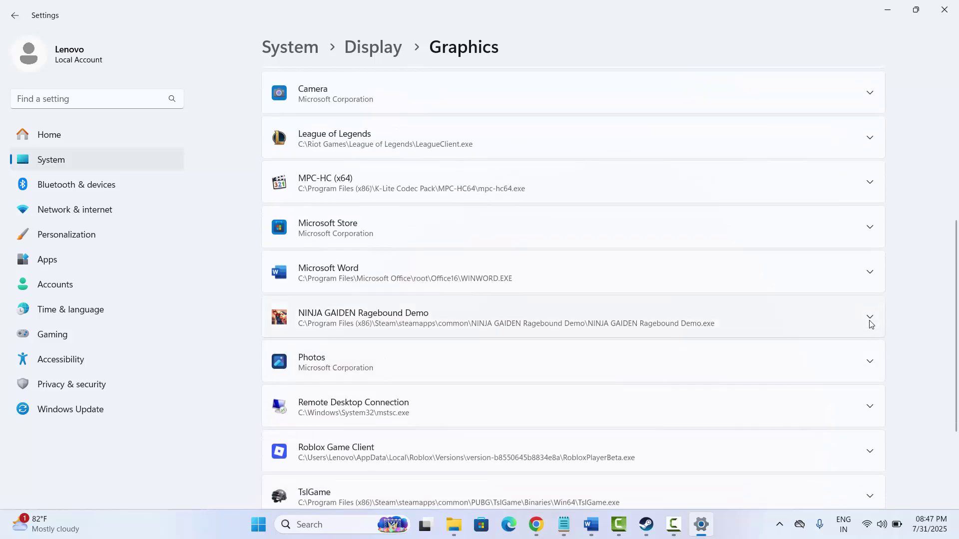
left_click(869, 317)
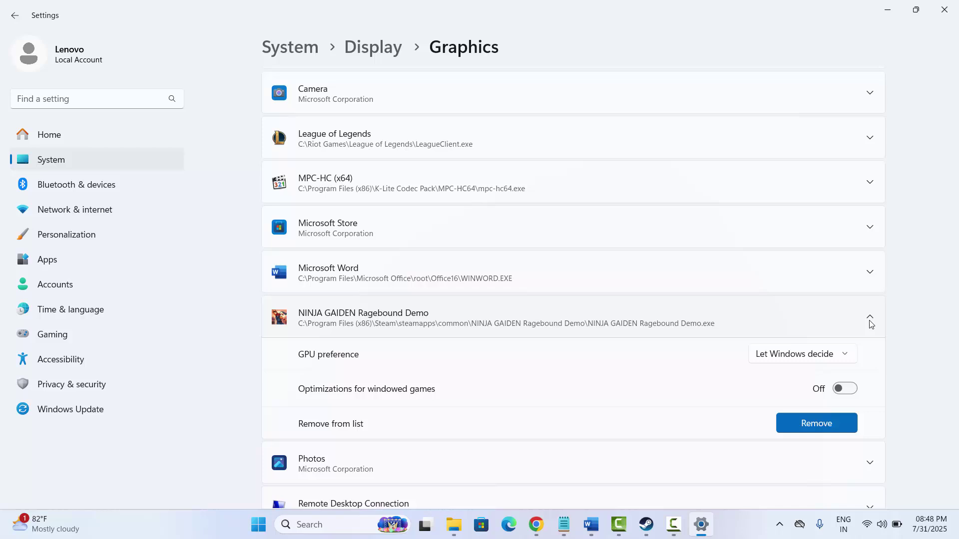
left_click(775, 355)
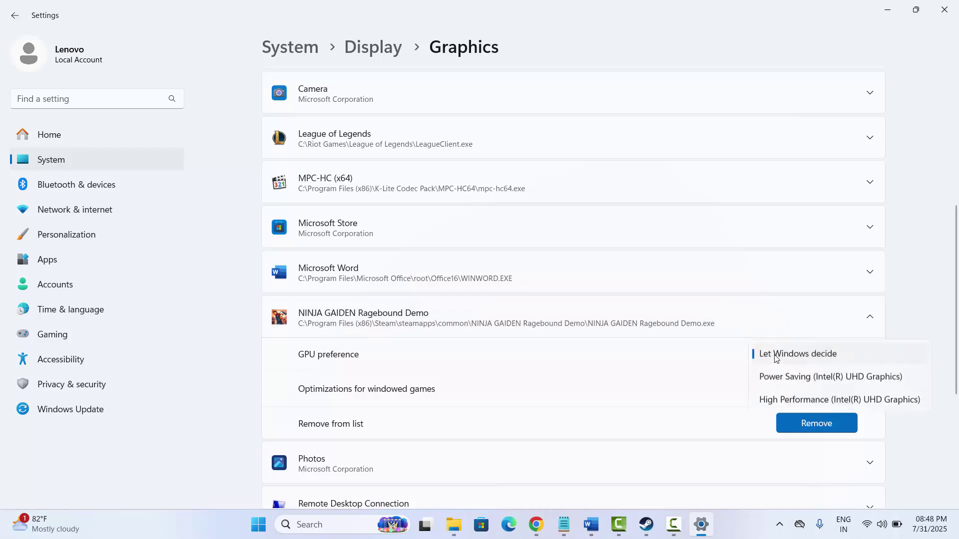
left_click(912, 346)
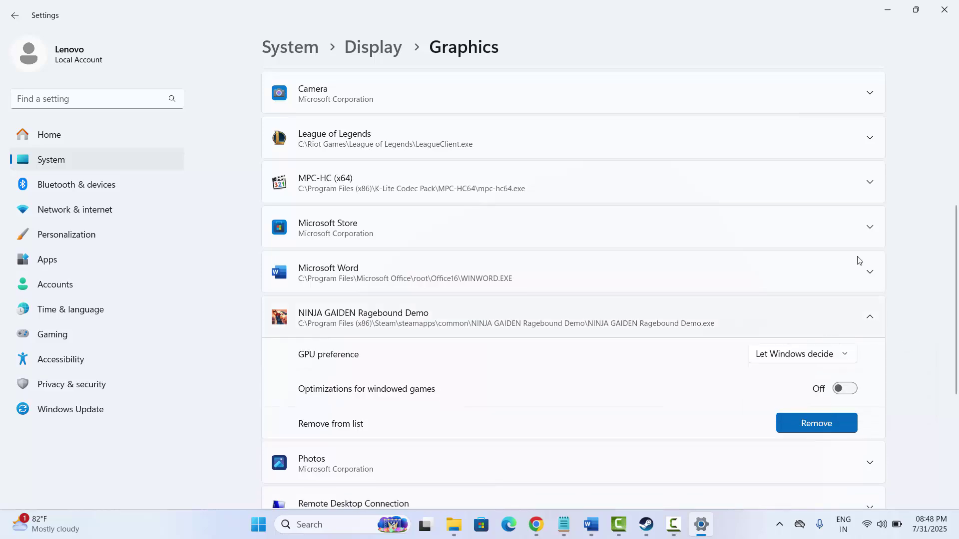
left_click(944, 11)
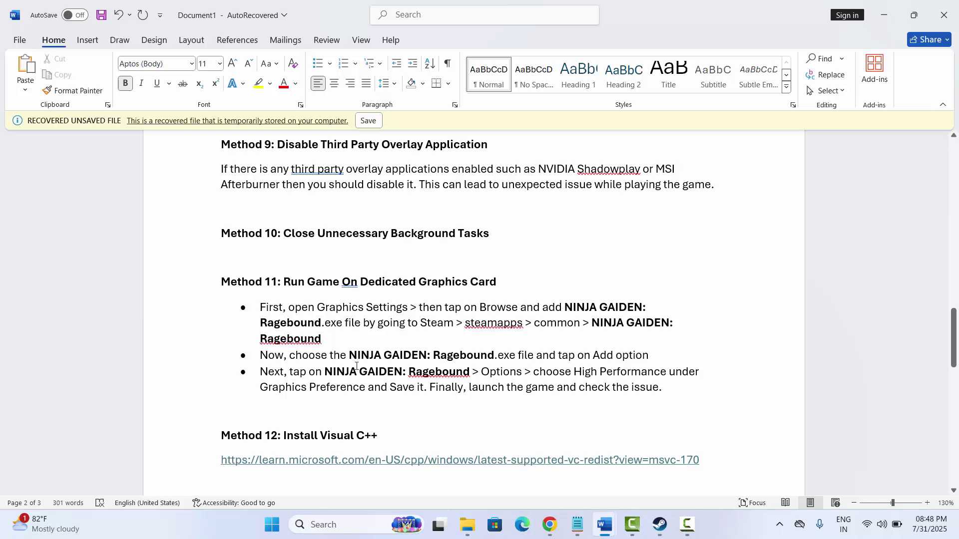
Read Methods 12 and 13 in the Word document, switch to Steam, view the uninstall prompt for NINJA GAIDEN: Ragebound Demo and cancel it
scroll(356, 366, "down", 3)
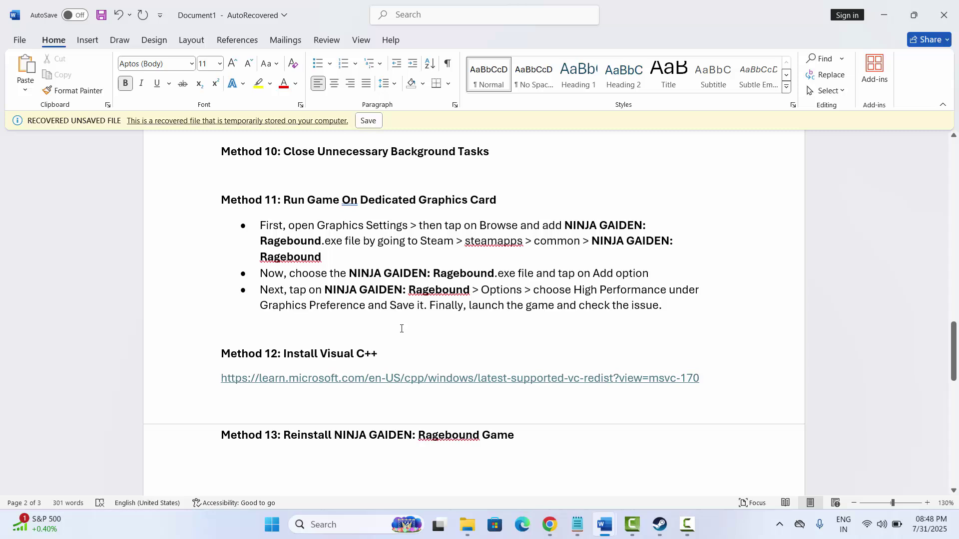
scroll(405, 333, "down", 1)
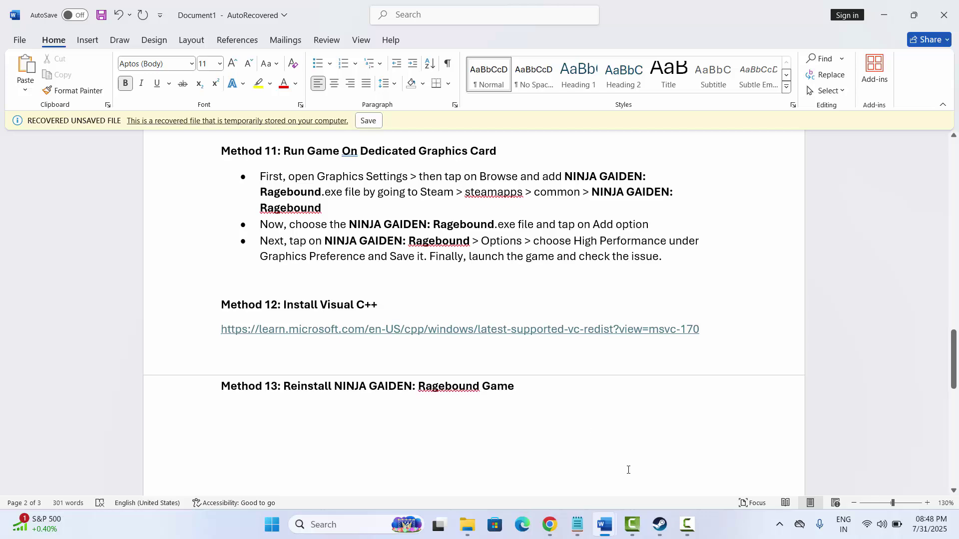
left_click(660, 525)
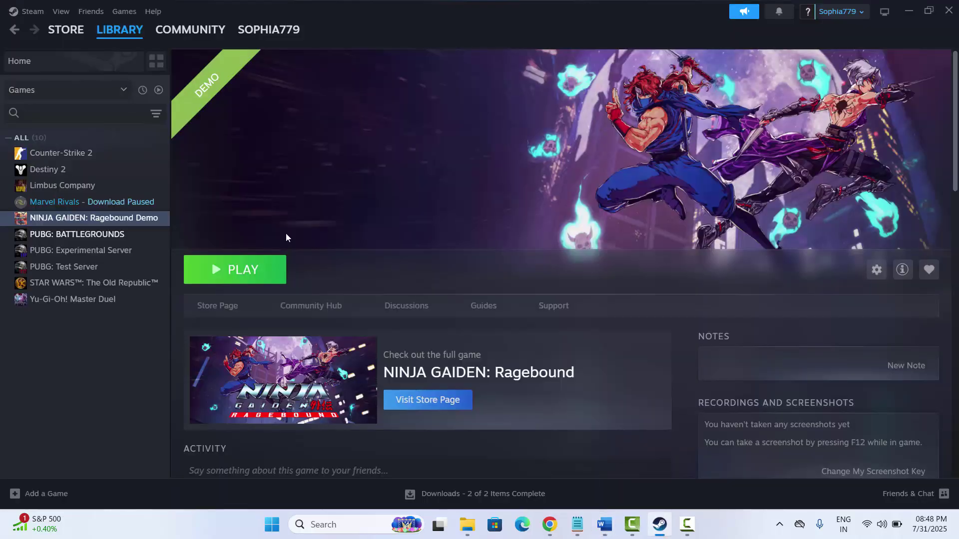
mouse_move(109, 36)
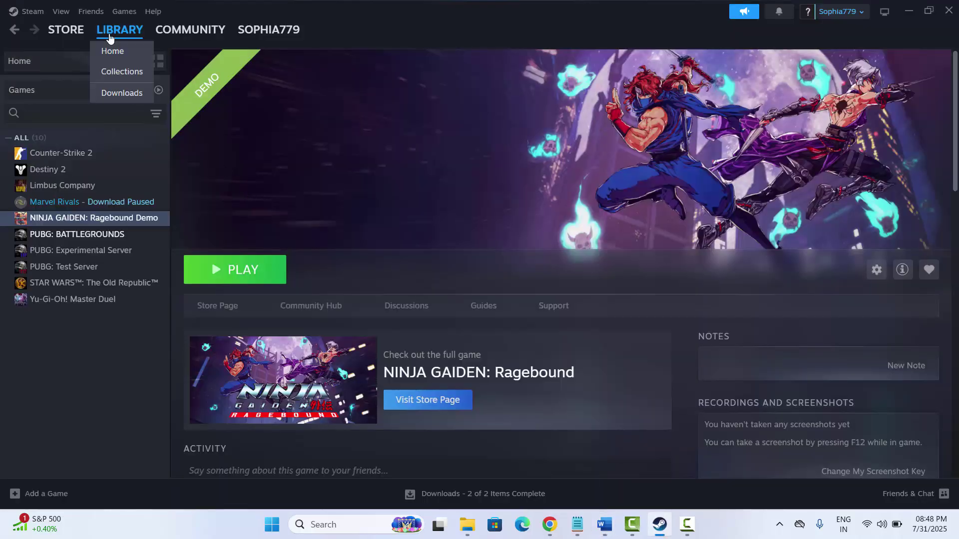
right_click(116, 219)
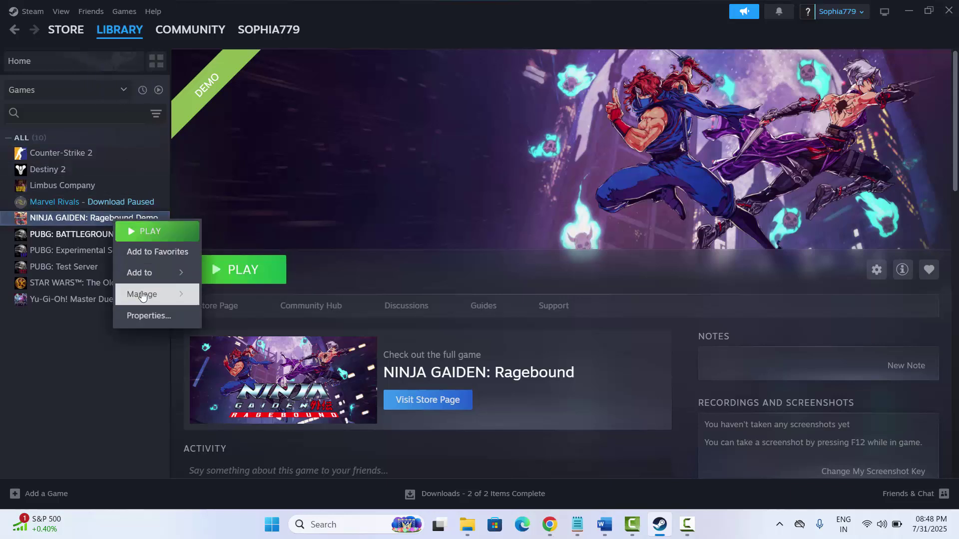
mouse_move(170, 296)
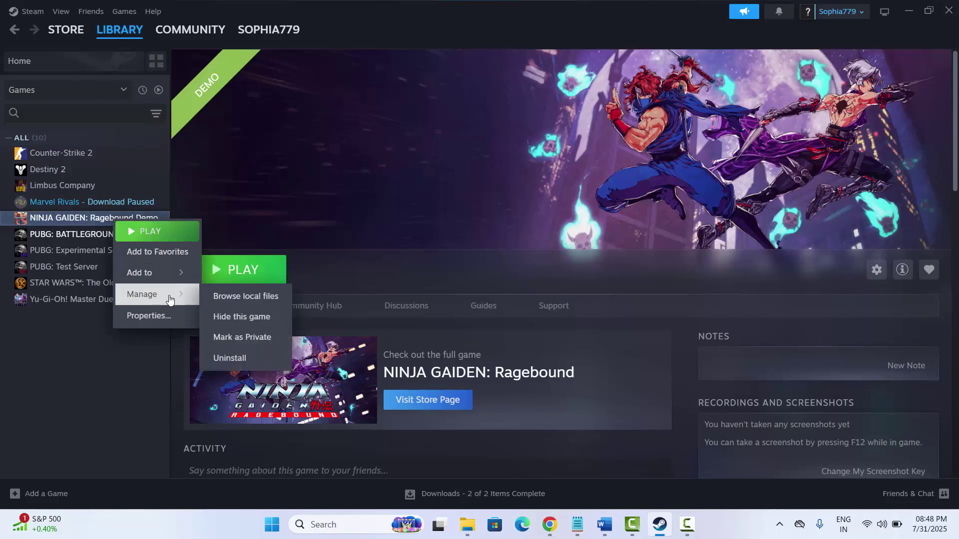
left_click(230, 358)
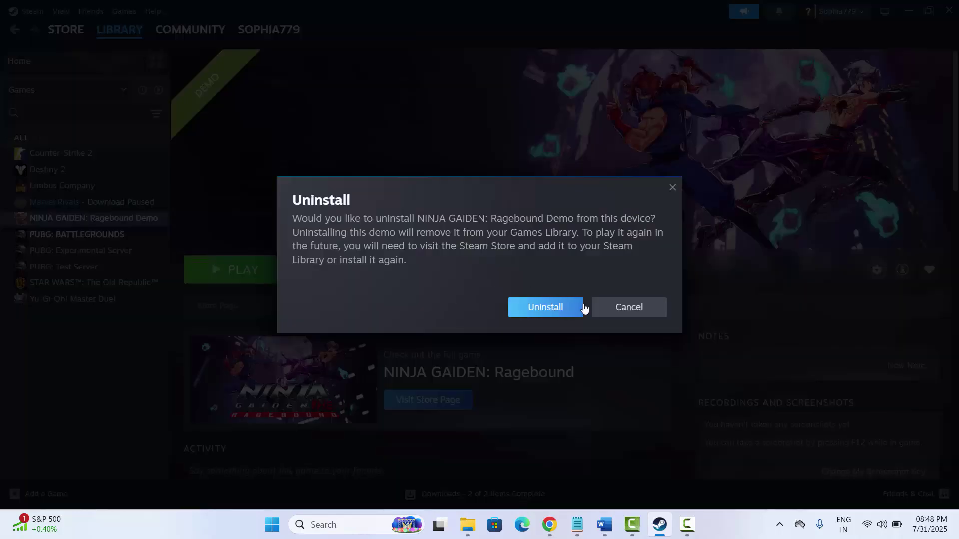
left_click(620, 310)
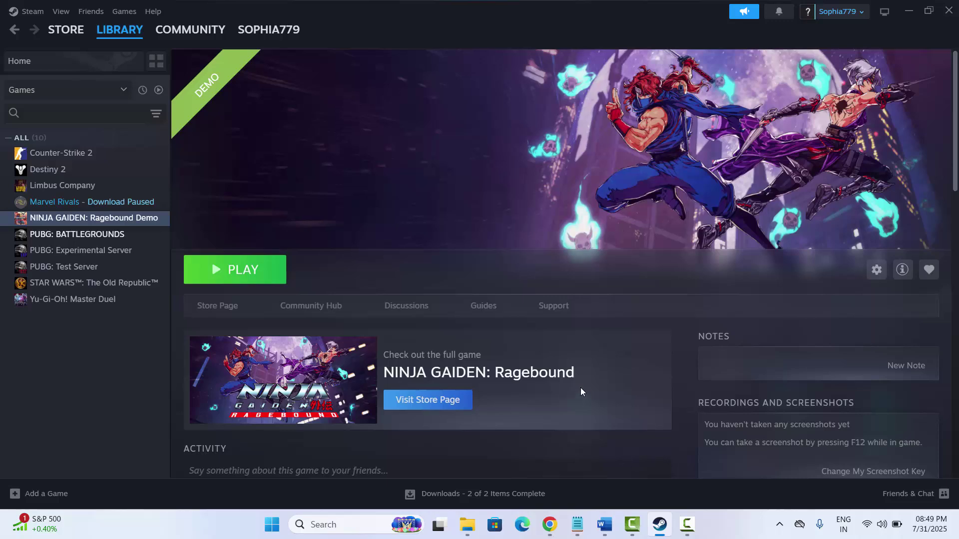
Return from Steam to the Word document and review Methods 9 to 11
scroll(584, 390, "down", 3)
scroll(588, 401, "up", 2)
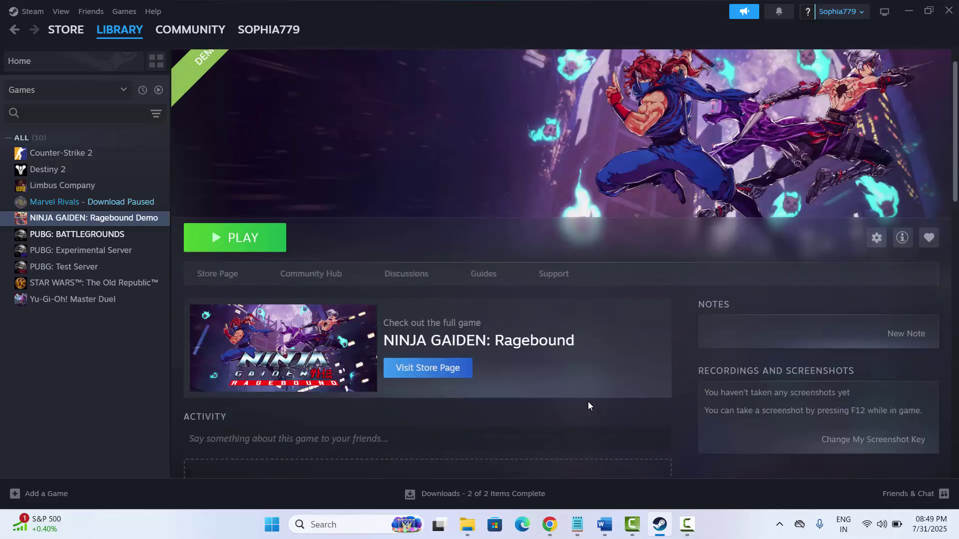
left_click(659, 524)
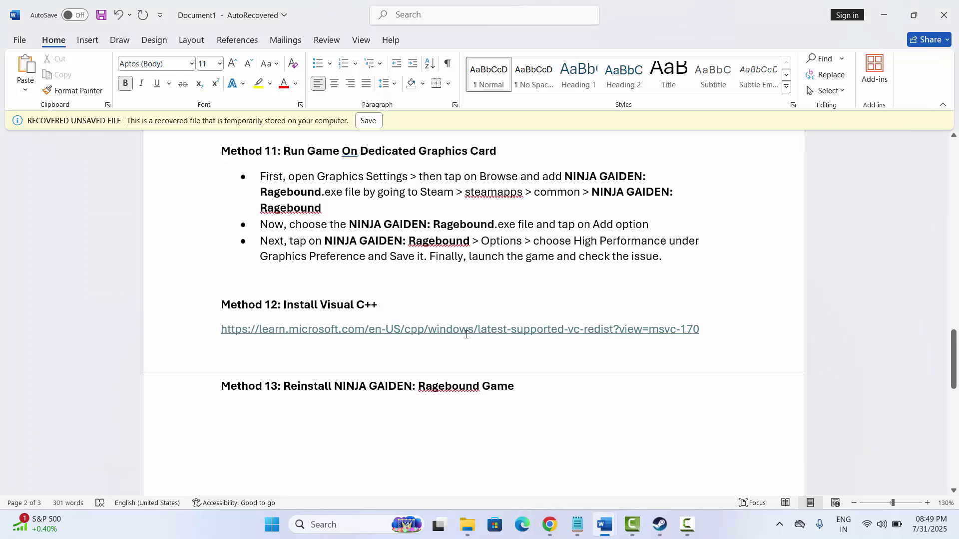
scroll(466, 335, "up", 5)
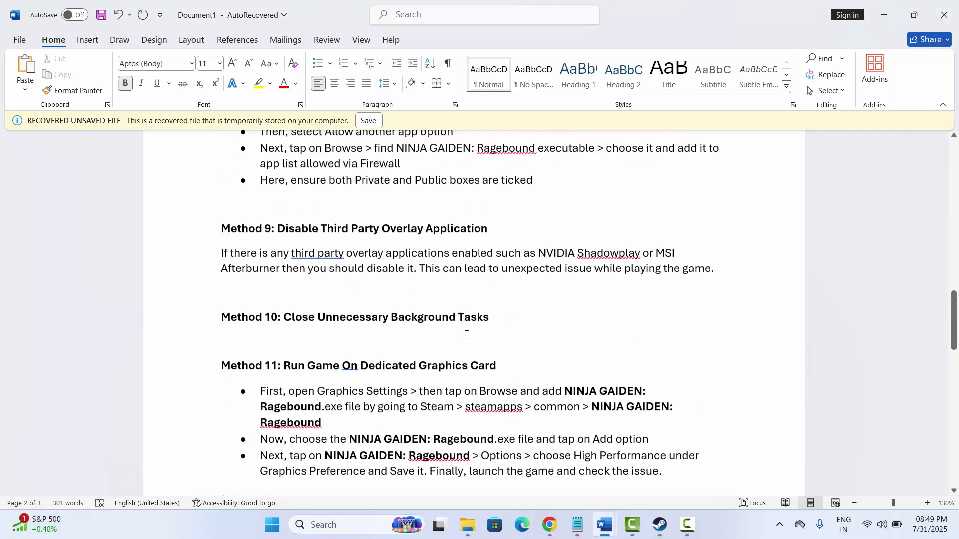
scroll(467, 335, "up", 1)
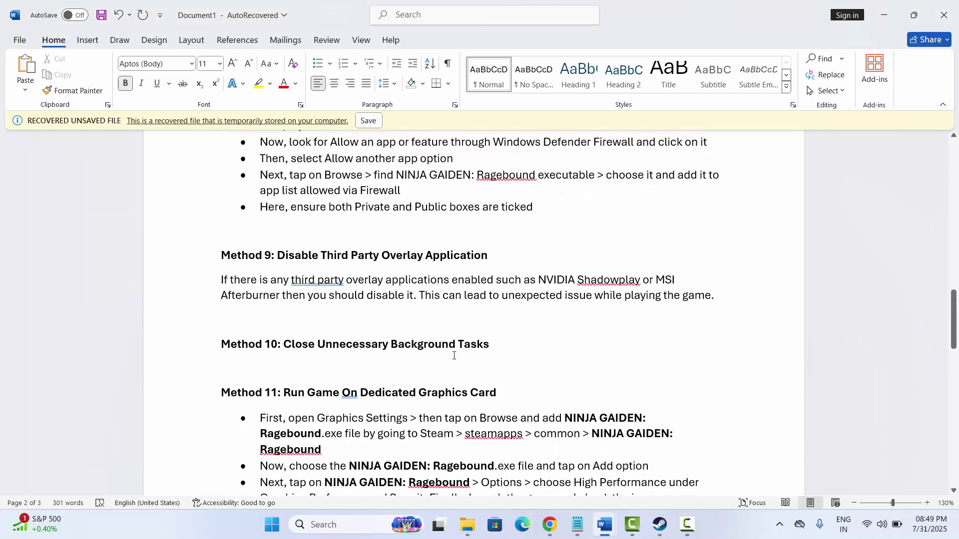